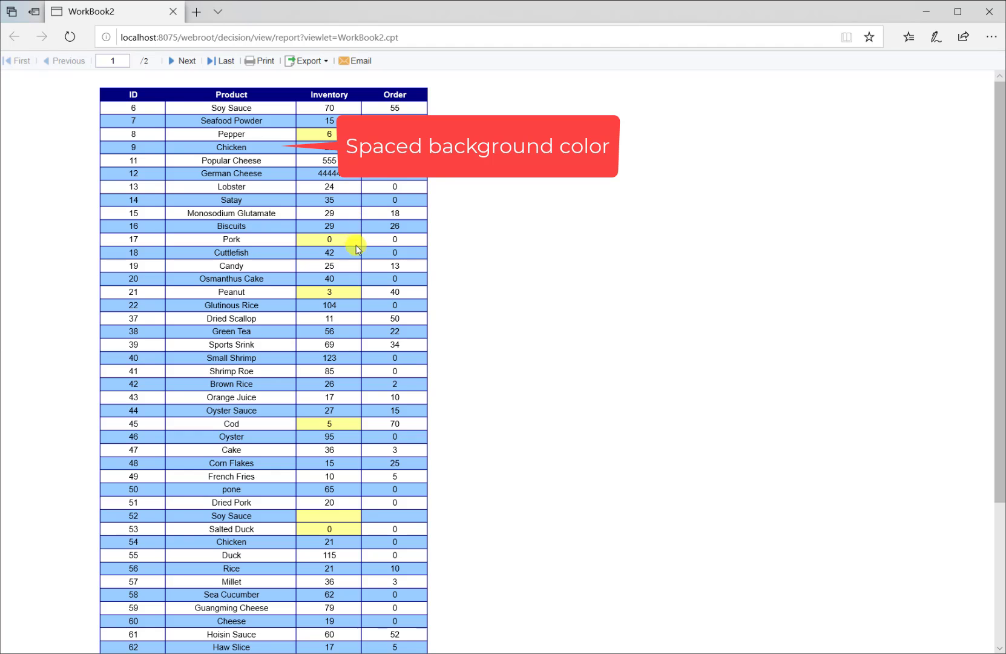
Step: Create a DB Query template dataset with the query SELECT * FROM Product
scroll(559, 339, down, 3)
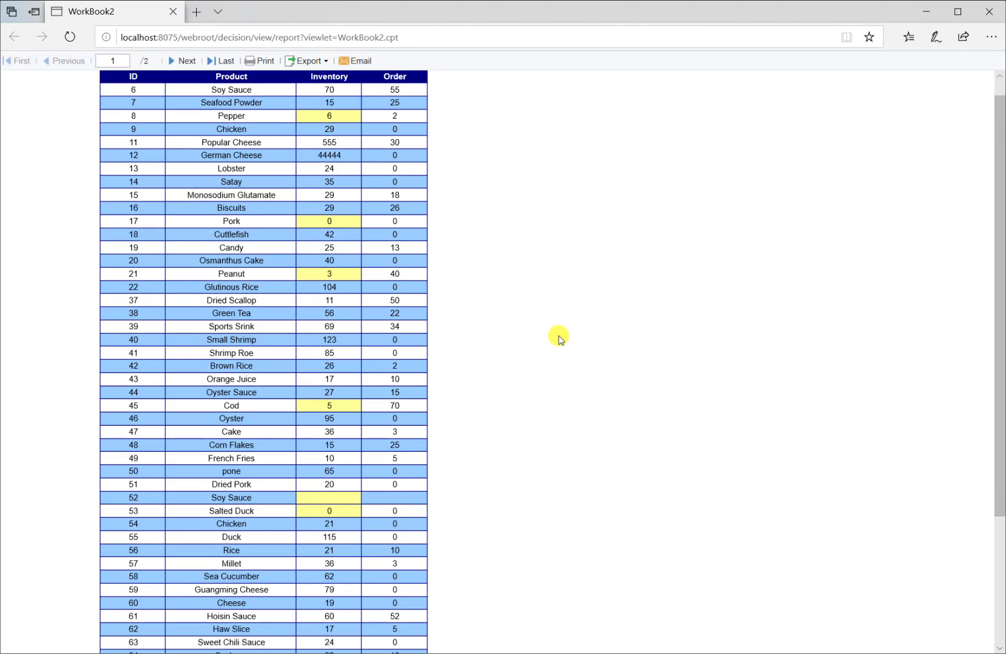
scroll(560, 338, up, 3)
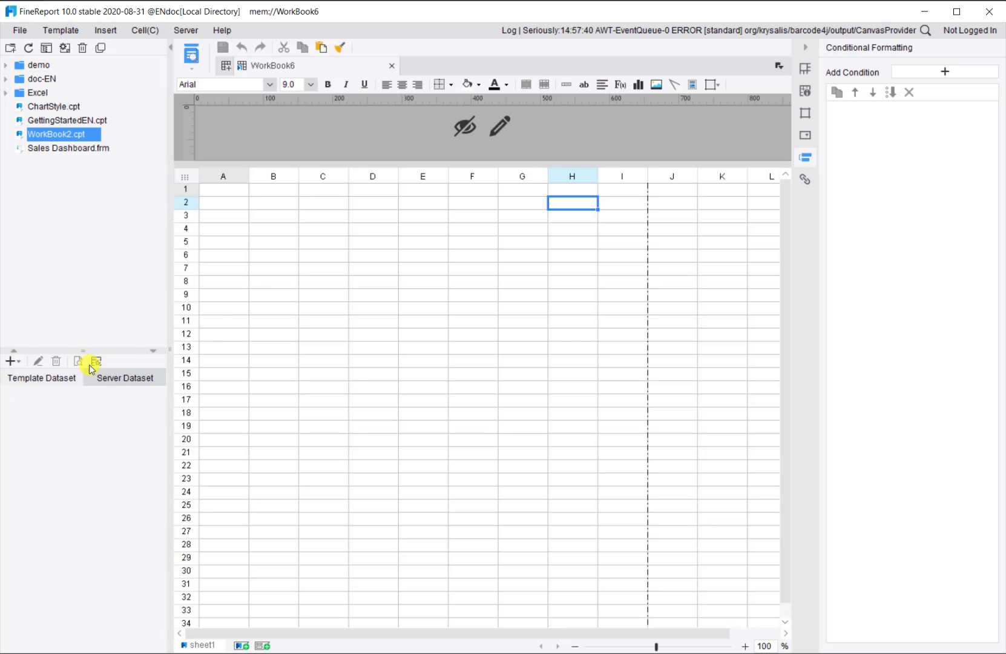
click(10, 361)
click(35, 381)
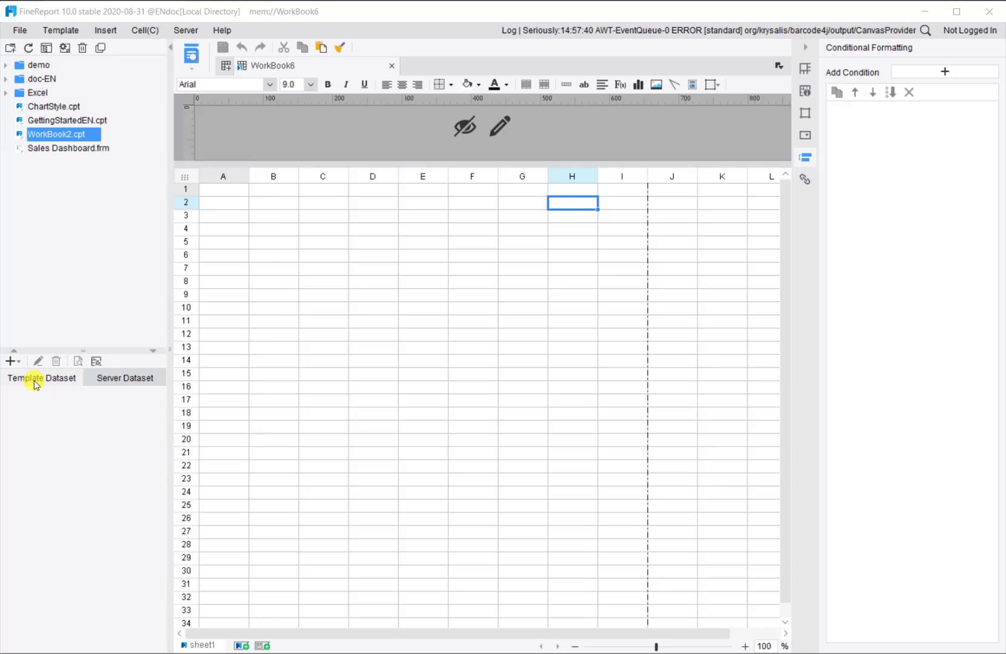
drag(272, 186, 272, 312)
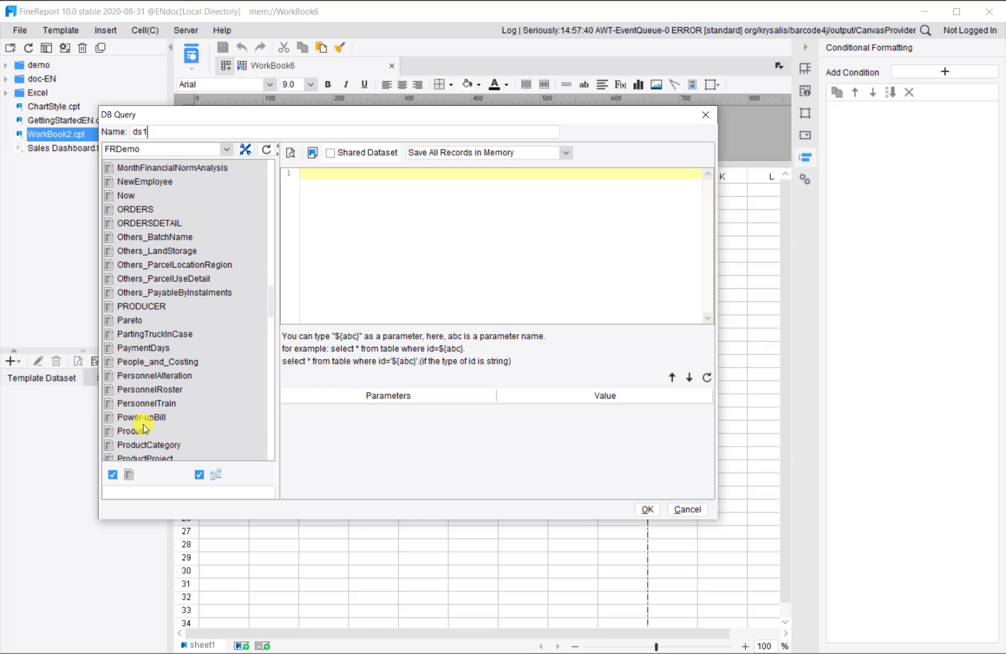
drag(144, 430, 341, 199)
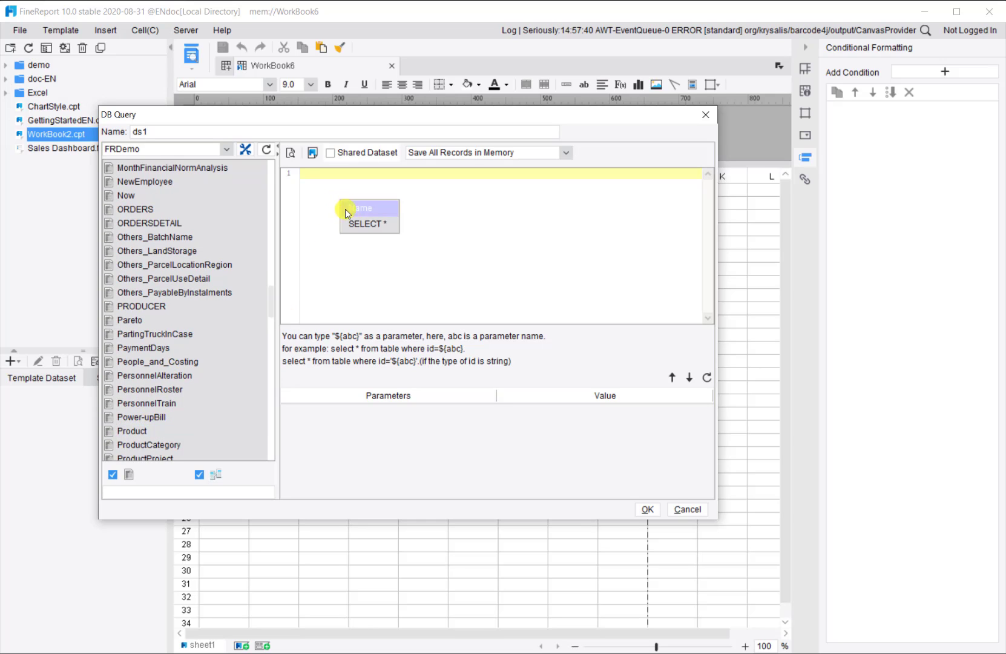
click(353, 224)
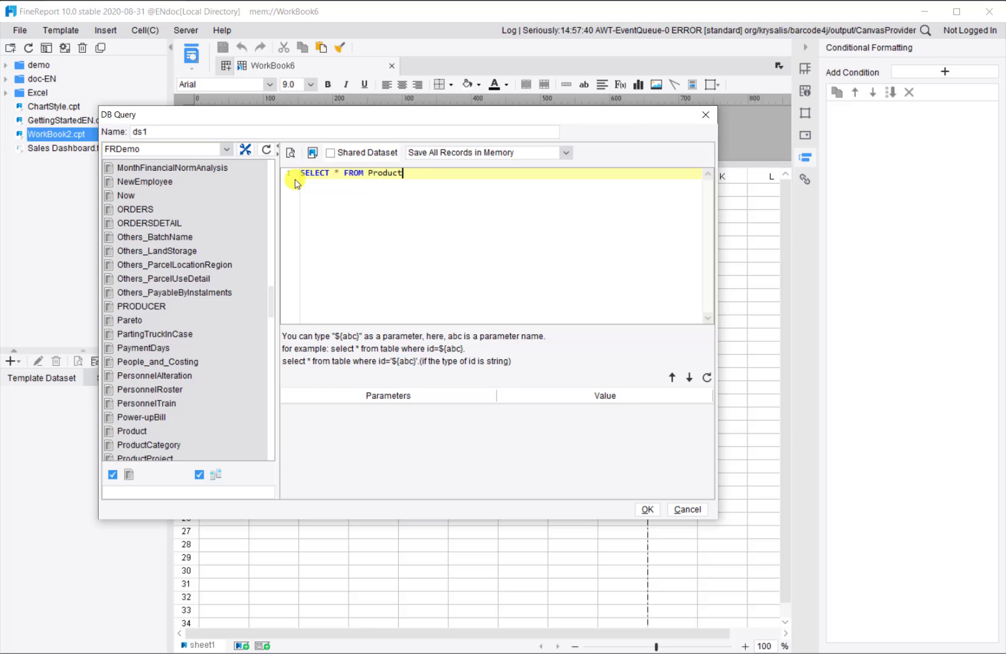
Step: Preview the Product query's returned records and save the query as dataset ds1
click(290, 152)
scroll(548, 251, down, 5)
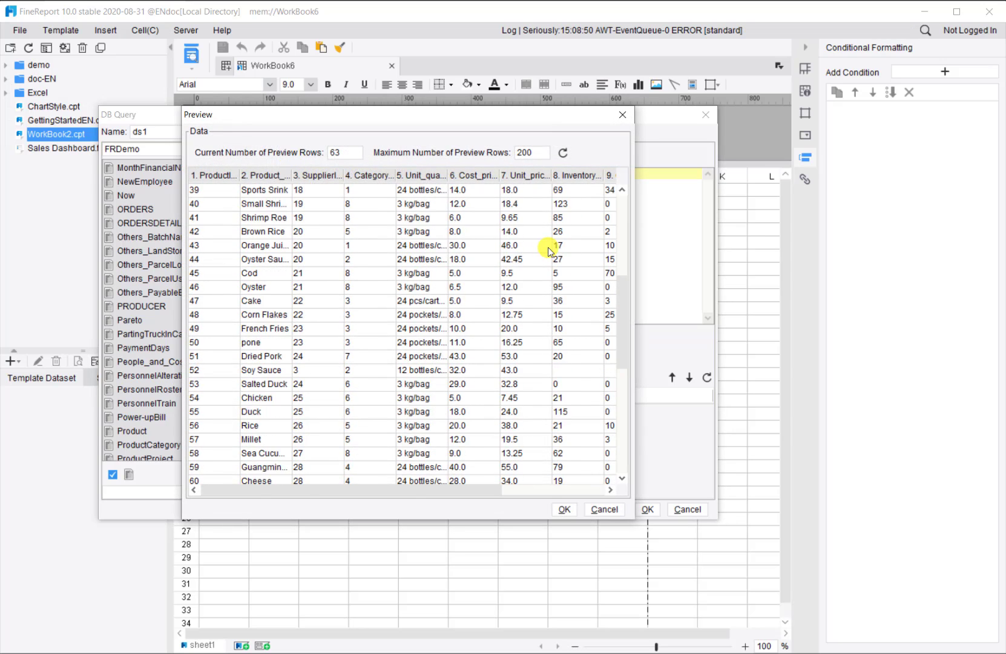
scroll(551, 248, up, 5)
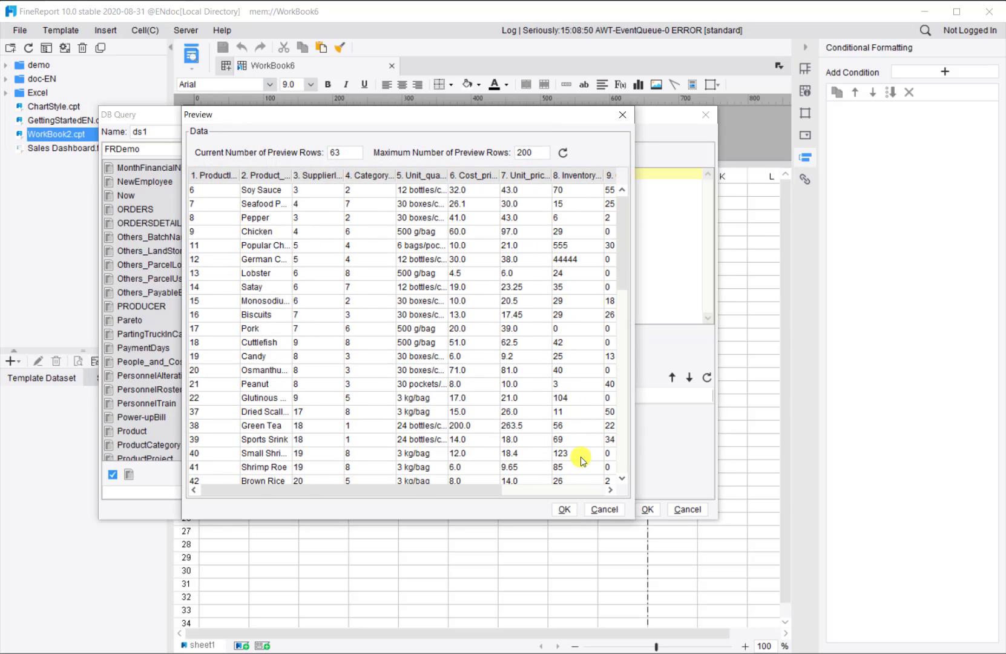
click(563, 510)
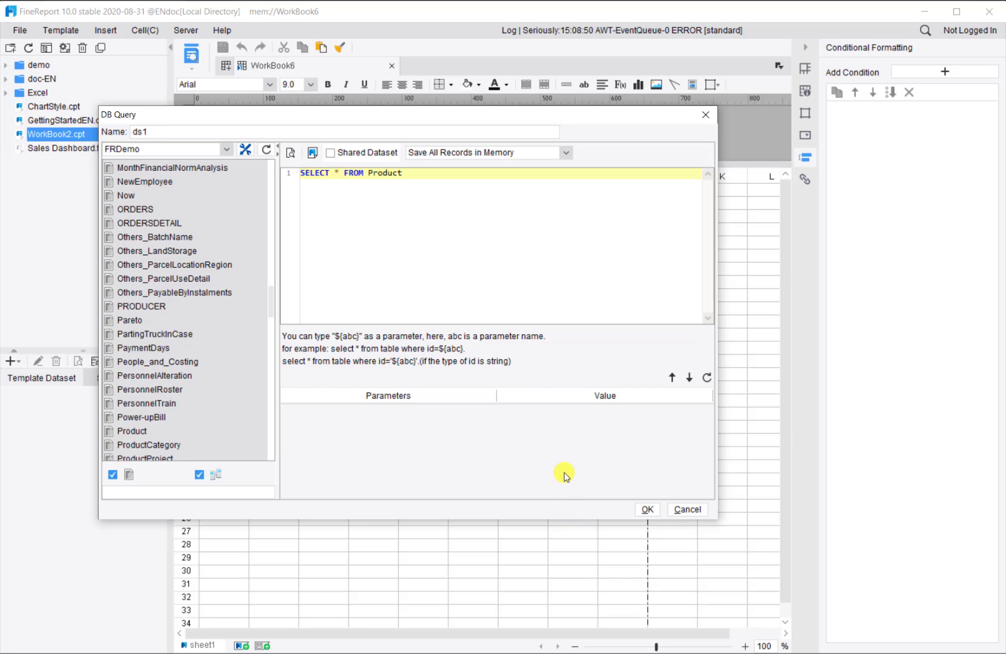
click(647, 510)
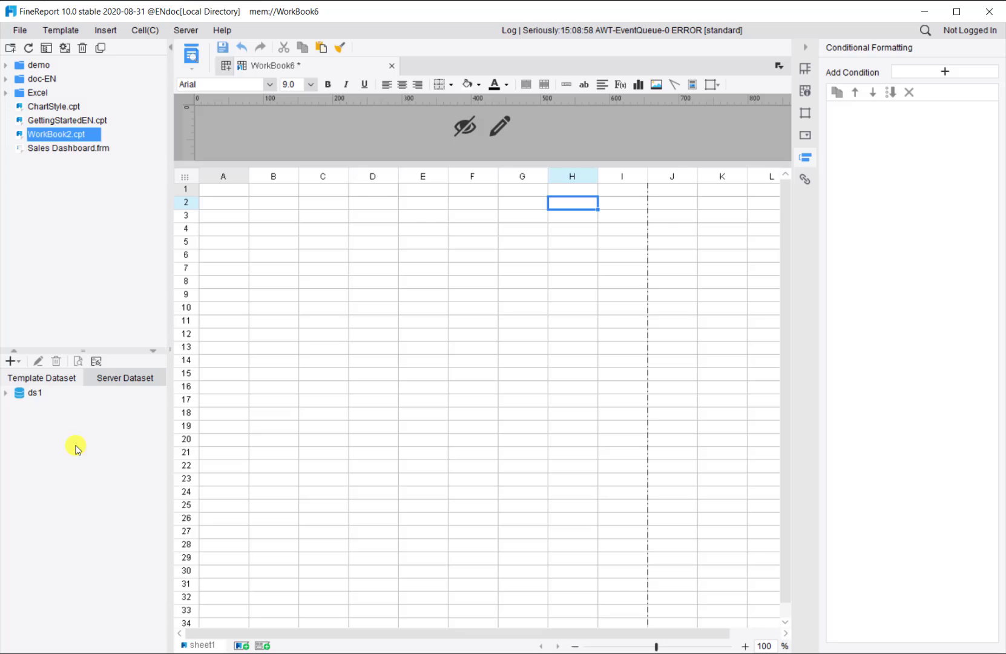
Step: Bind ds1's ProductID, Product_name, Inventory_quantity and Order_quantity fields left to right across B2:E2
click(6, 394)
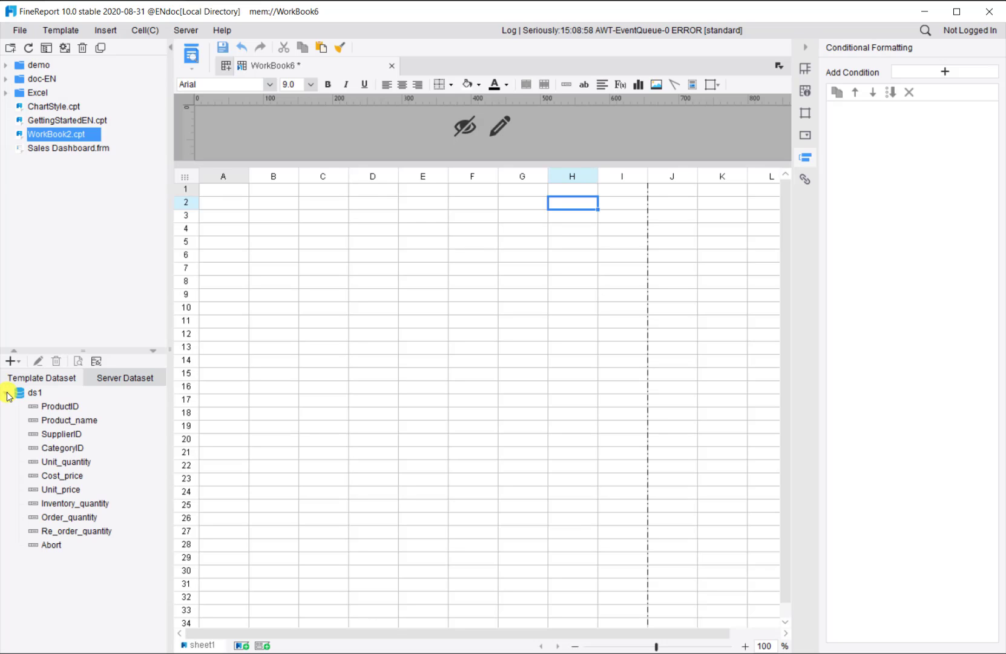
click(74, 407)
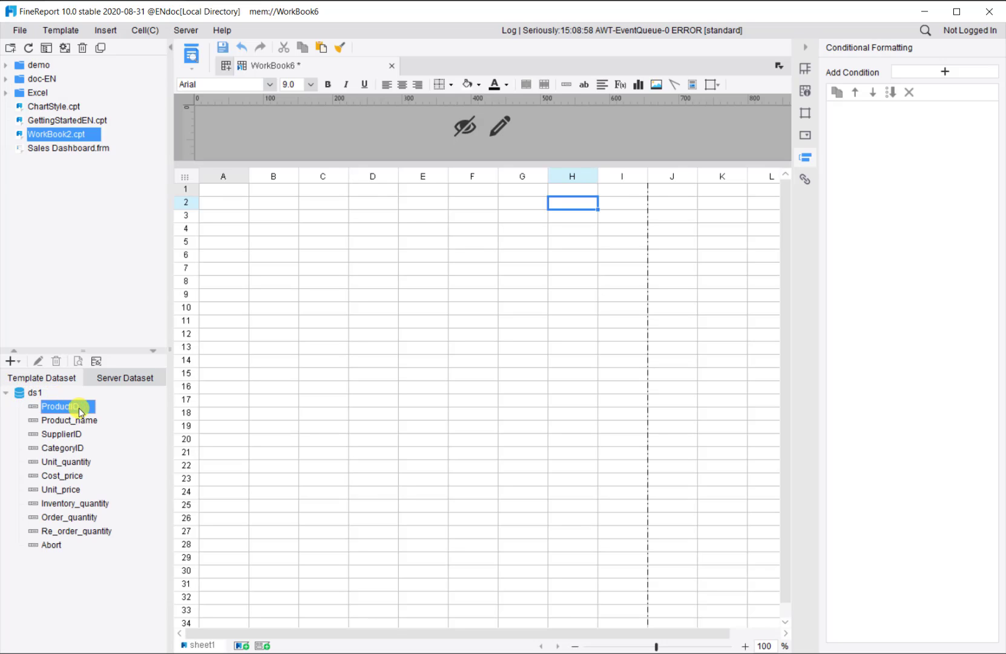
shift+click(93, 419)
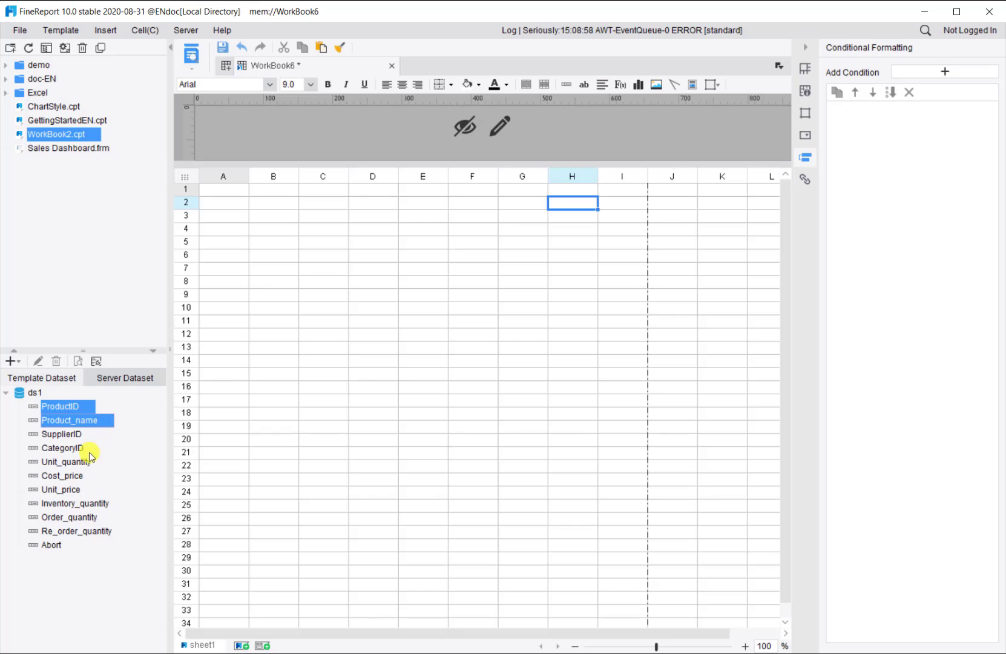
ctrl+click(84, 504)
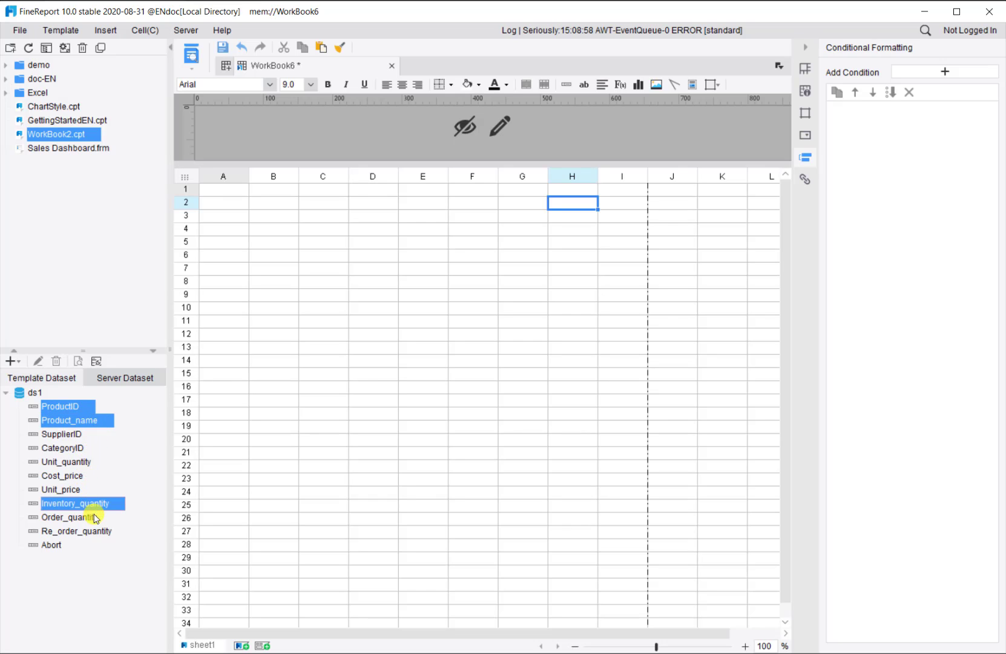
ctrl+click(95, 518)
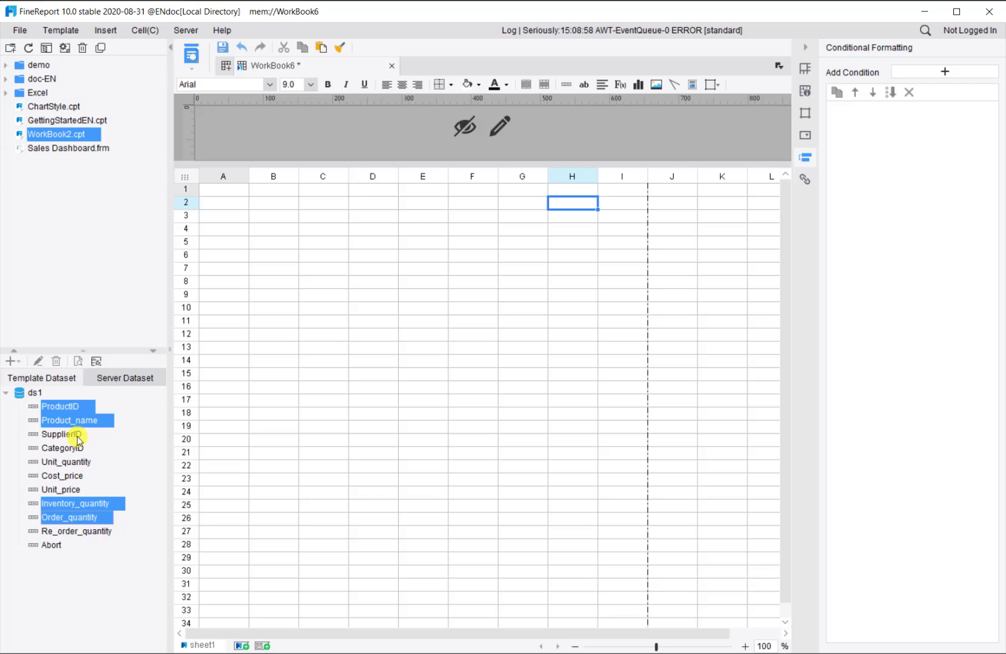
drag(74, 415, 274, 208)
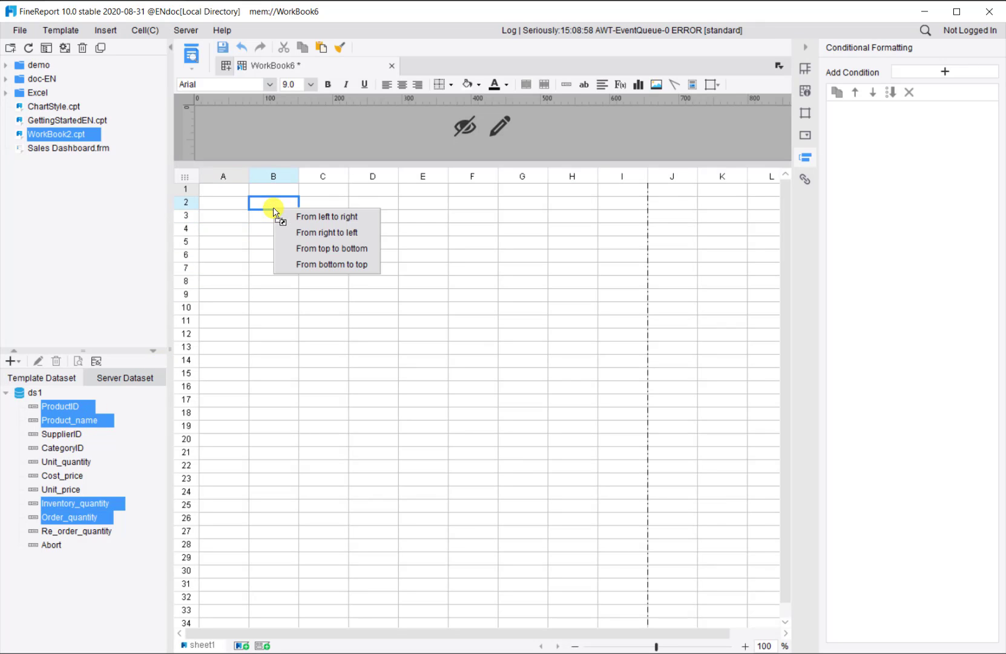
click(303, 220)
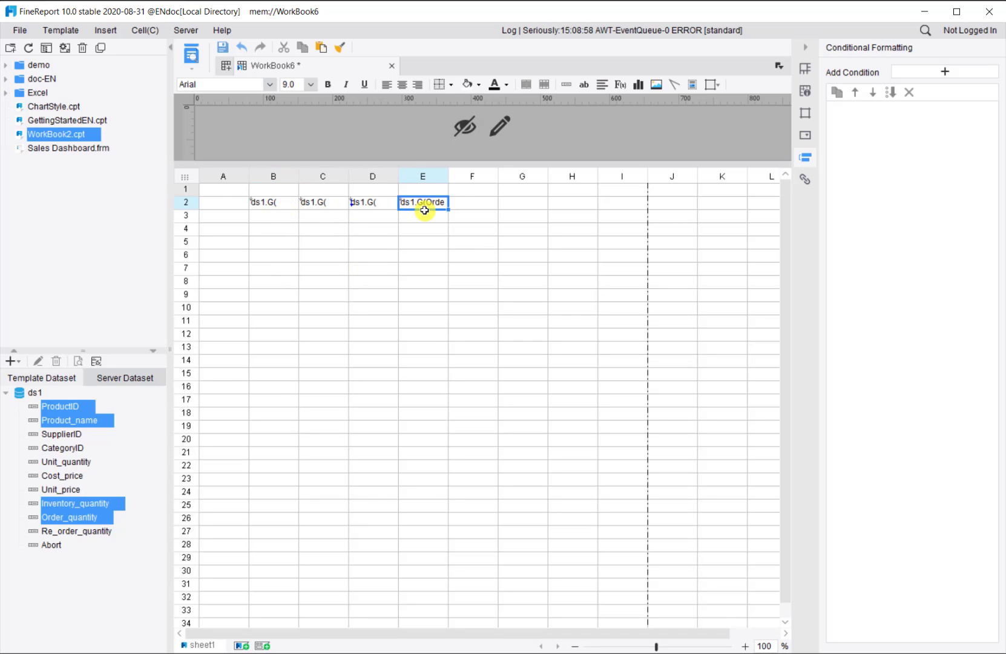
Step: Enter headers ID, Product, Inventory and Order in cells B1:E1
click(287, 190)
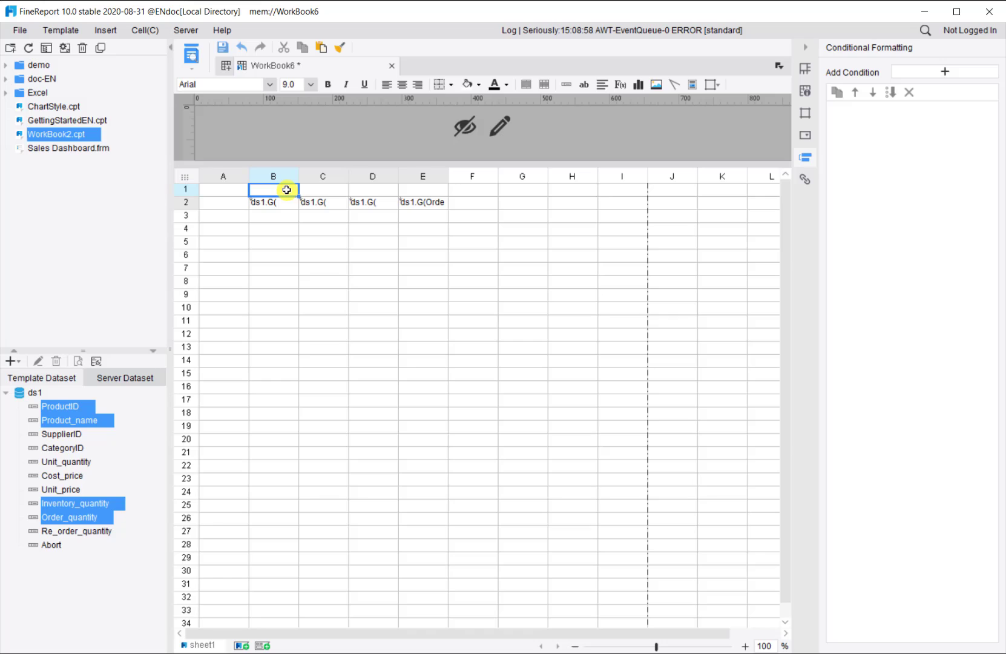
text(ID)
key(Tab)
text(pRO)
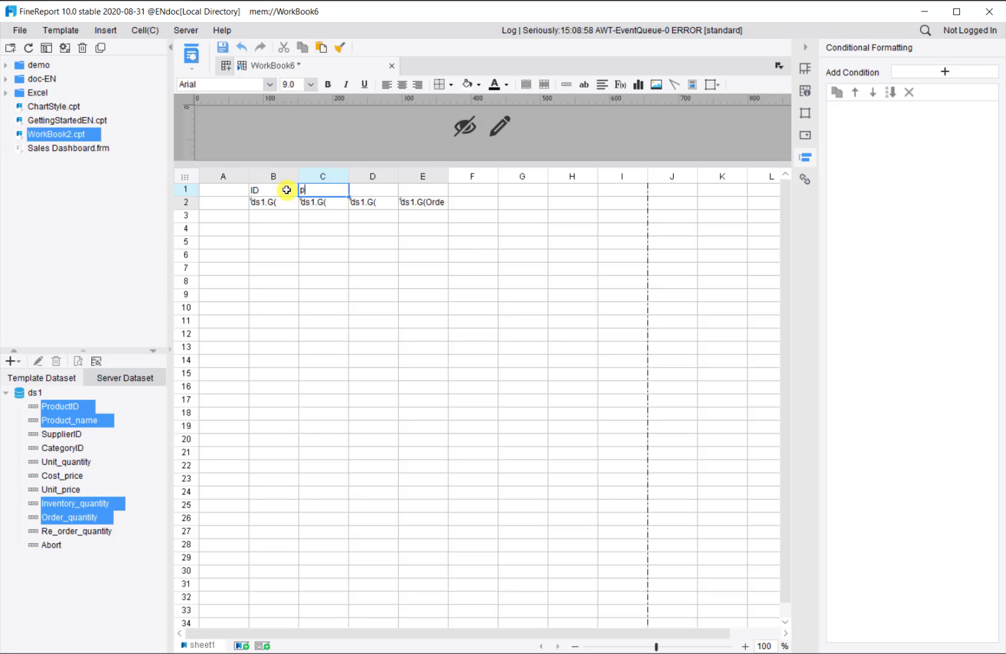
key(BackSpace)
key(BackSpace)
key(BackSpace)
key(BackSpace)
text(Product)
key(Tab)
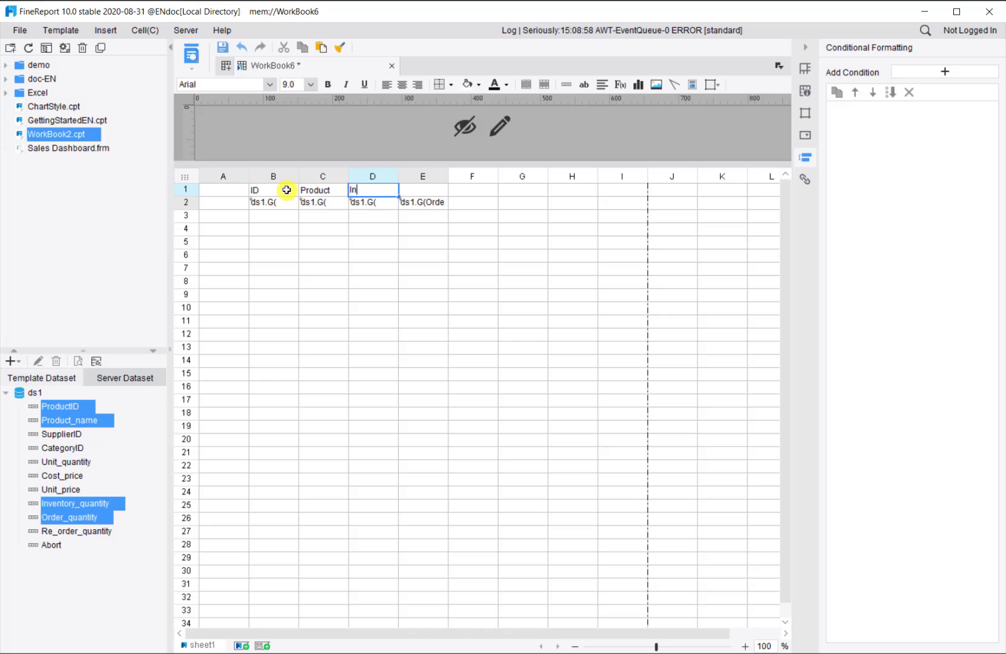
text(Inventory)
key(Tab)
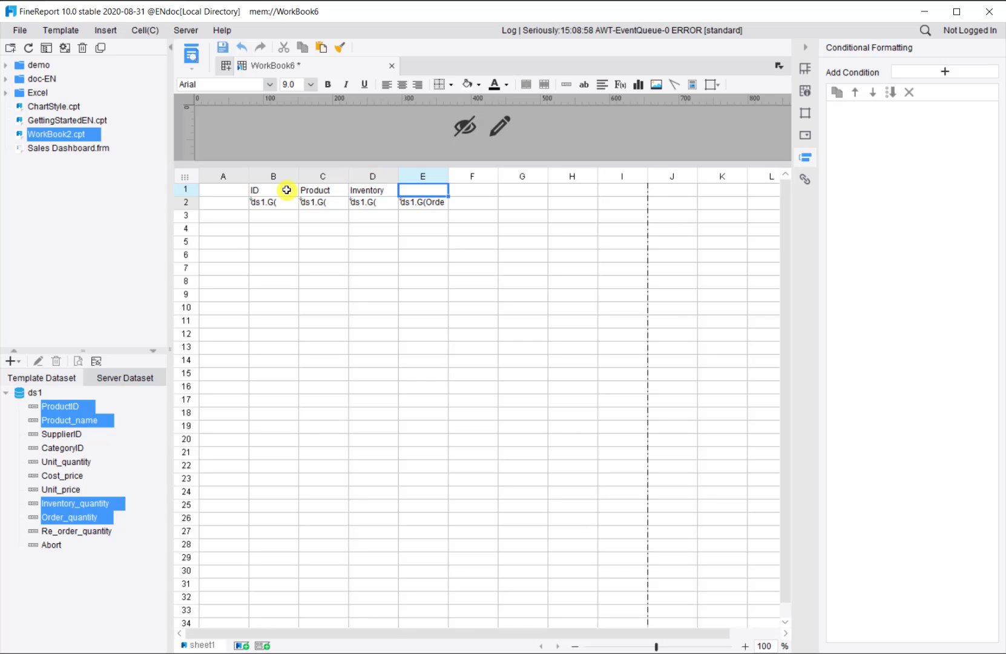
text(Order)
click(299, 241)
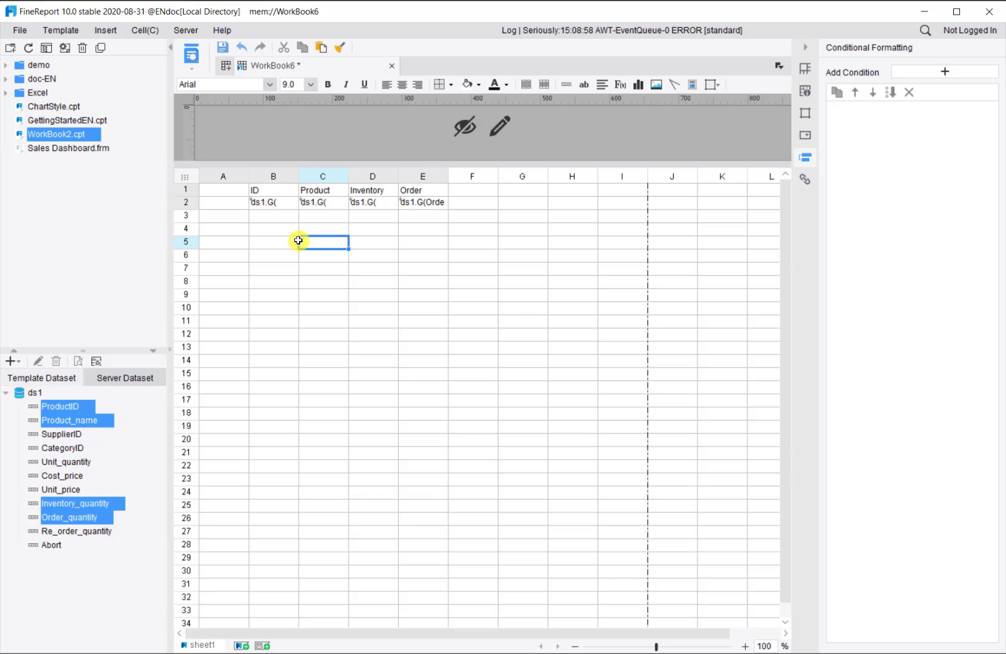
Step: Set columns B through E to a width of 25 mm
drag(278, 197, 429, 175)
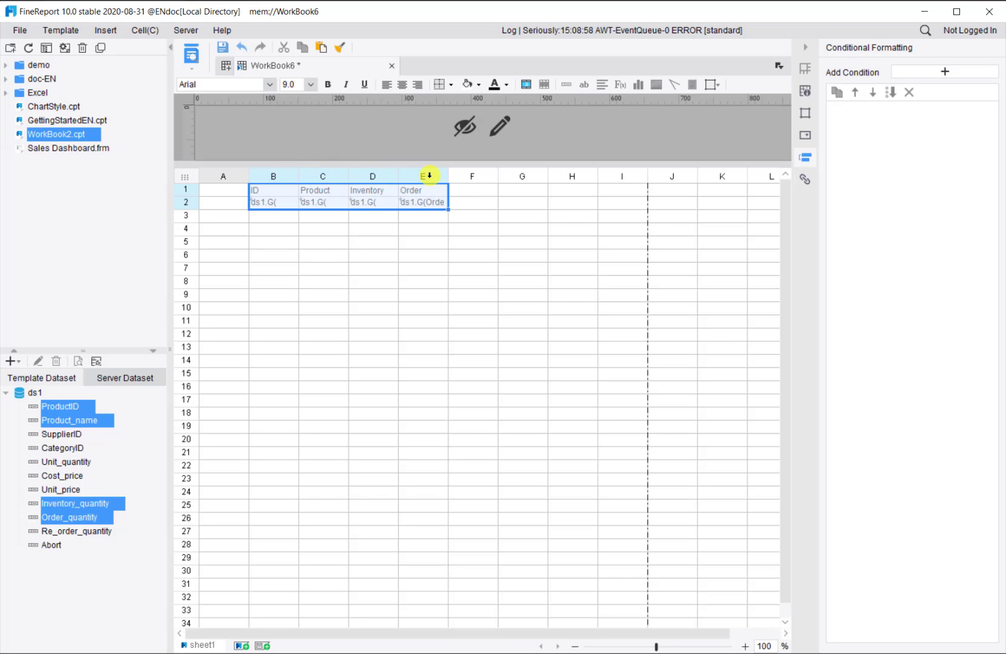
right_click(429, 175)
click(445, 222)
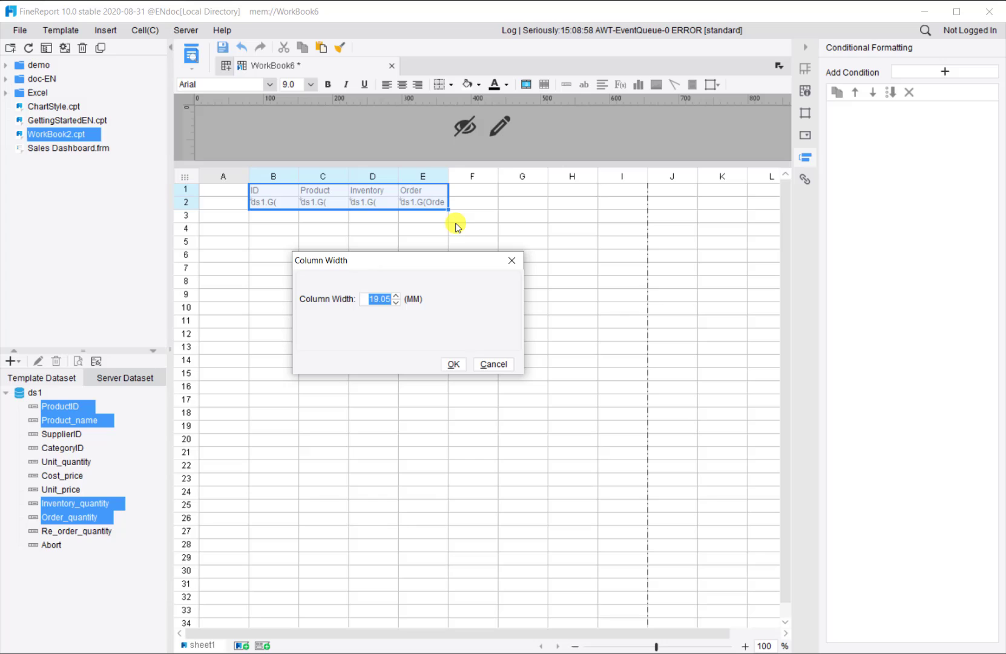
text(25)
click(455, 364)
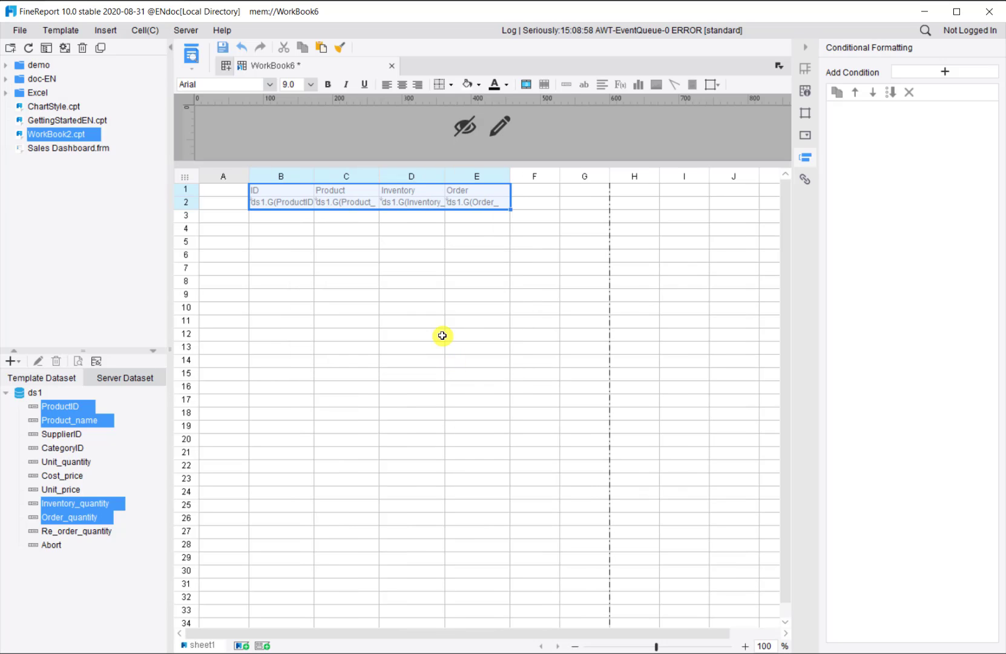
Step: Widen the Product column C to 50 mm
click(354, 216)
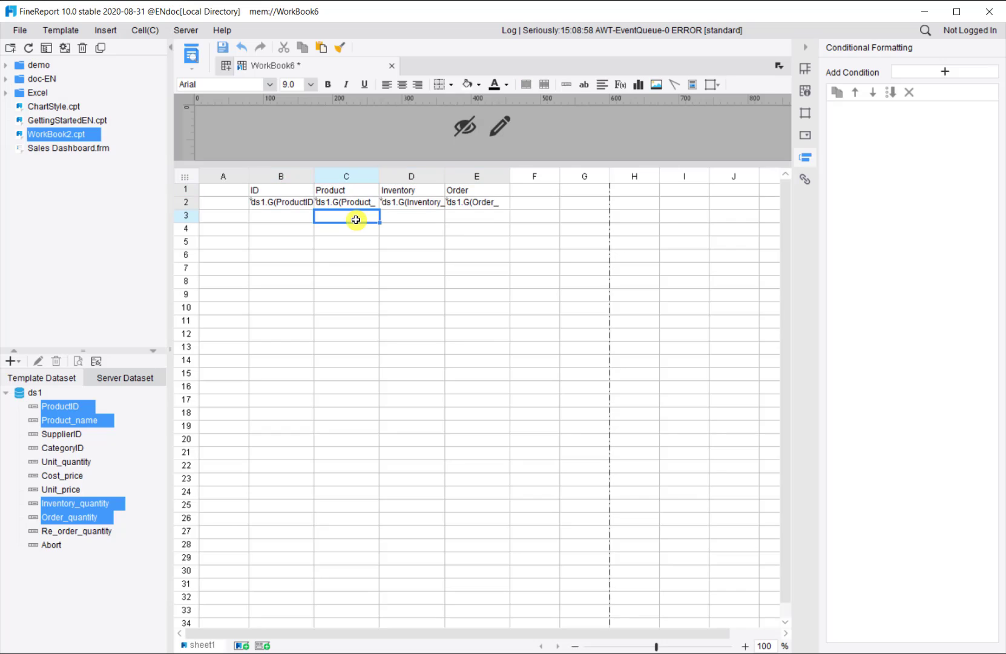
right_click(349, 177)
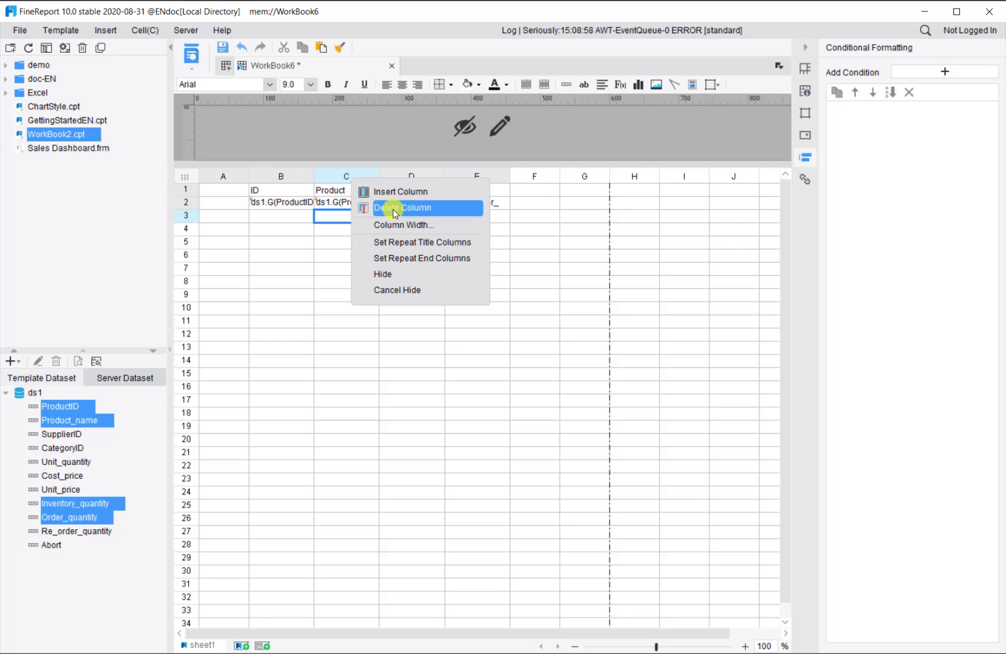
click(454, 230)
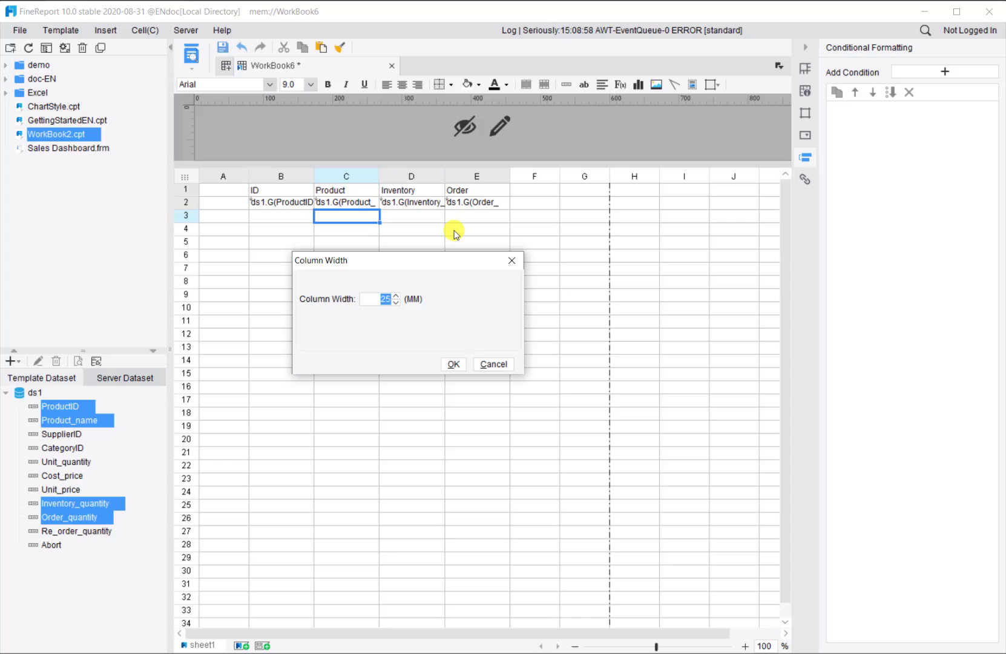
text(50)
click(454, 364)
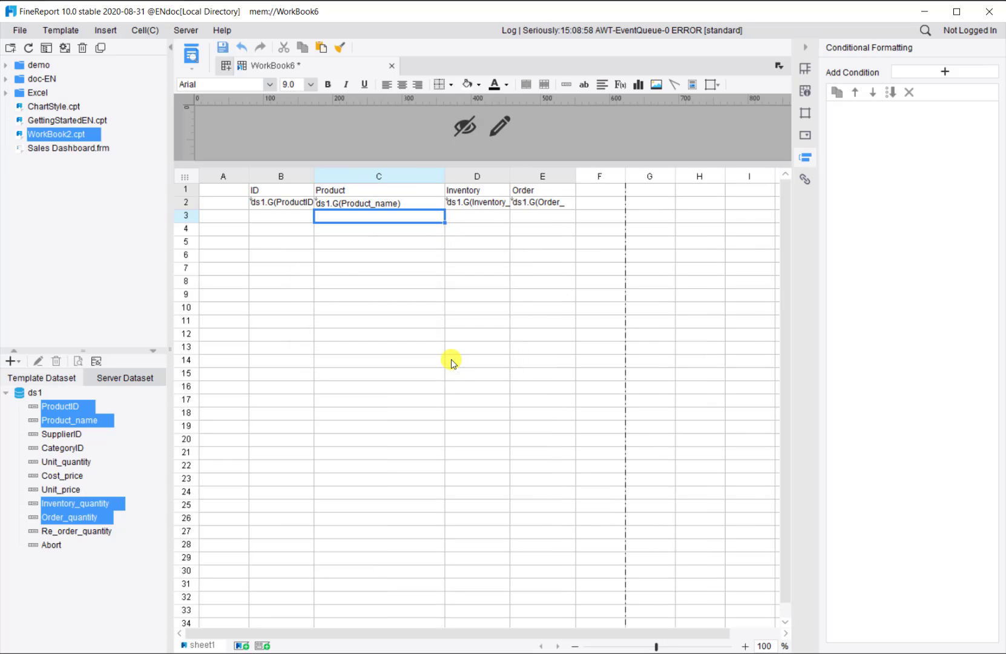
click(368, 246)
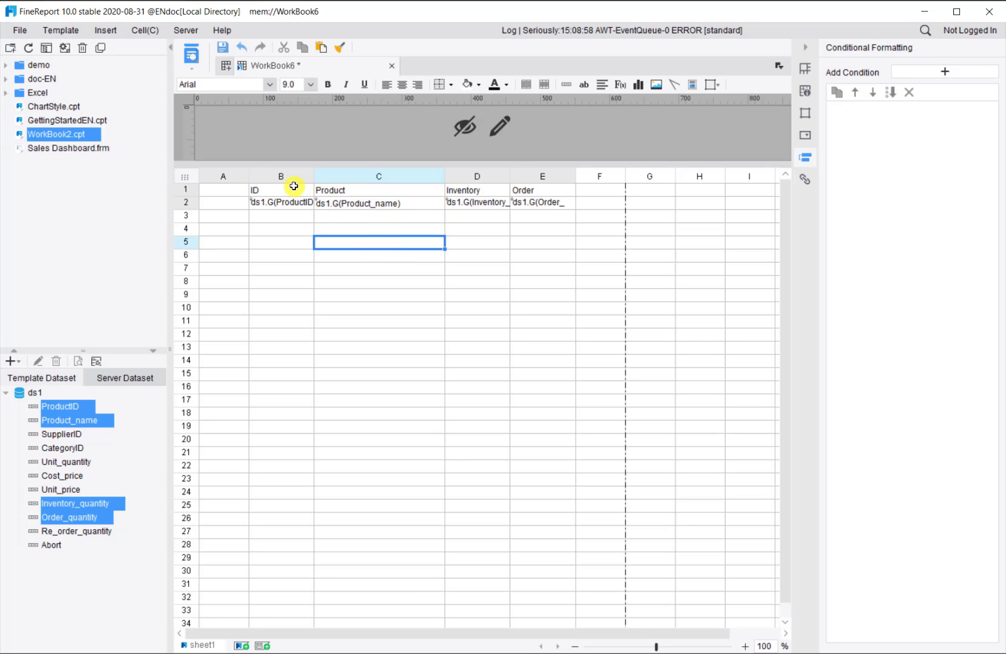
Step: Apply navy external and inside borders to cells B1:E2 through the custom border settings
drag(275, 186, 548, 207)
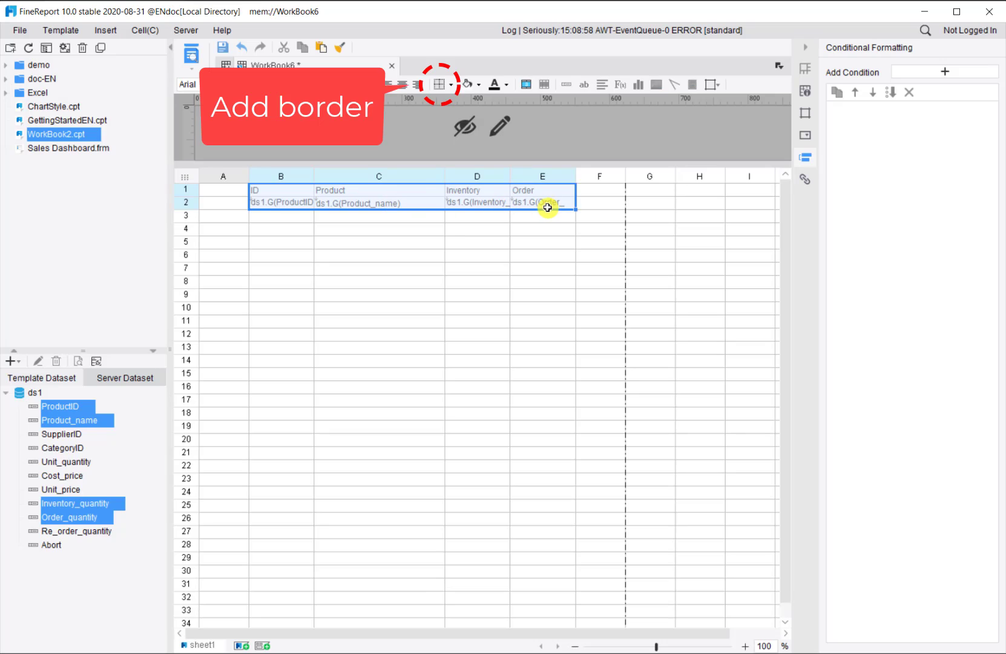
click(452, 88)
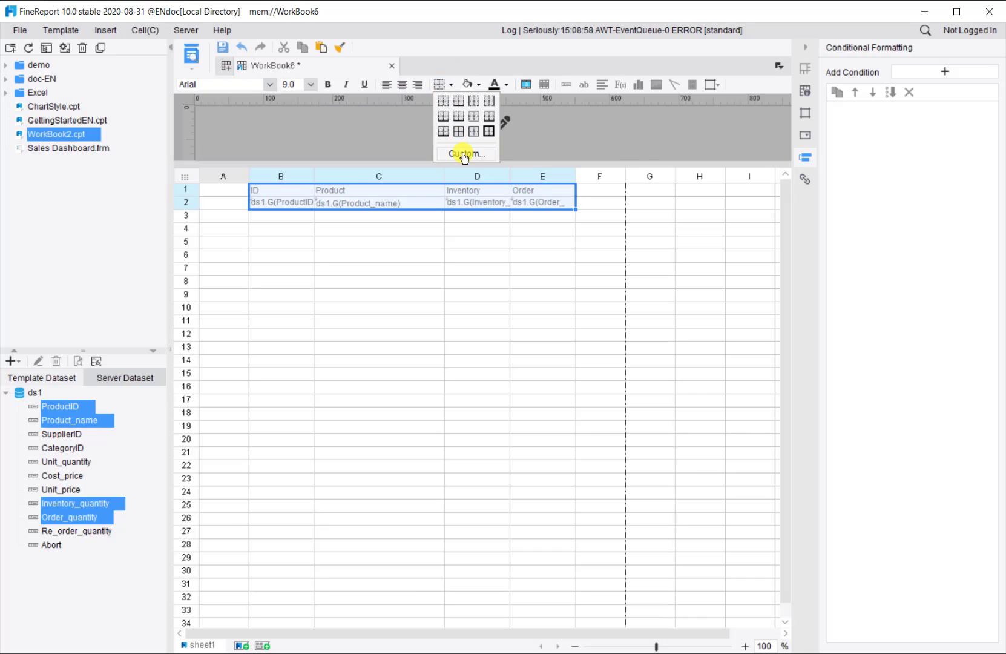
click(463, 155)
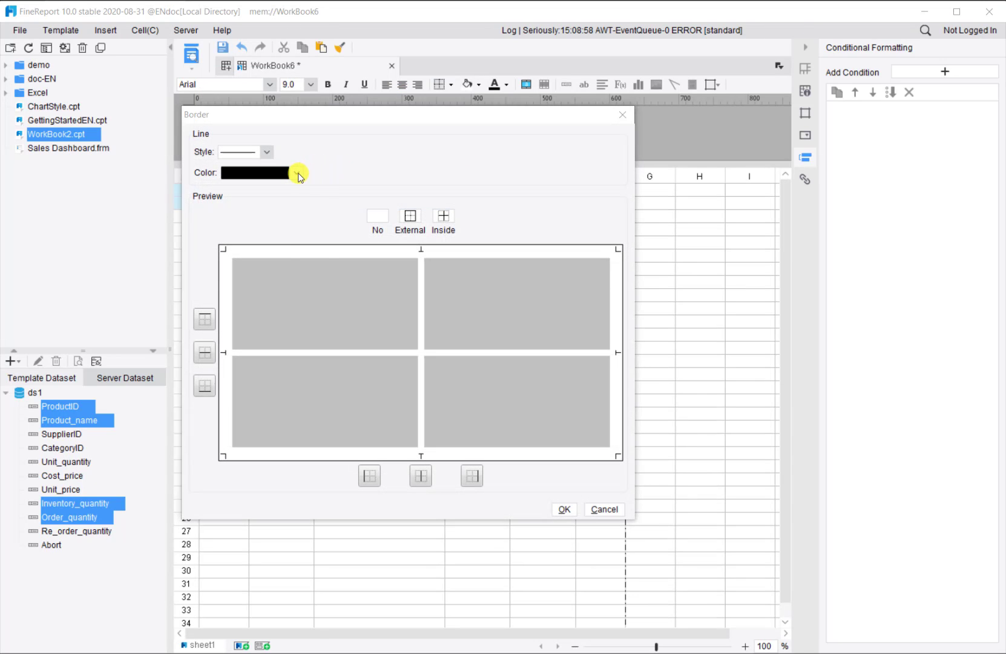
click(296, 172)
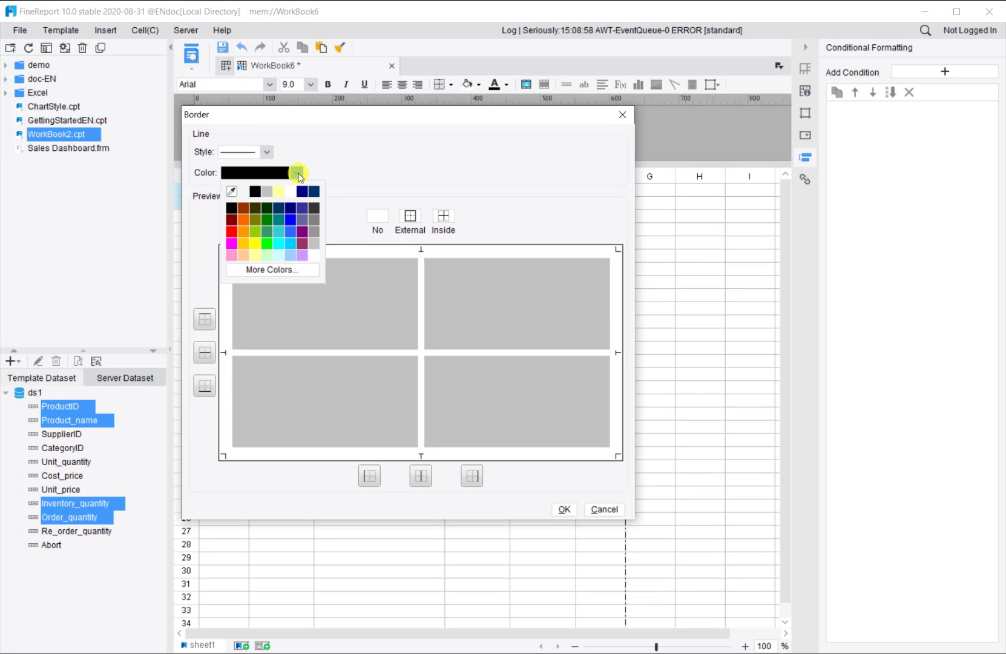
click(290, 208)
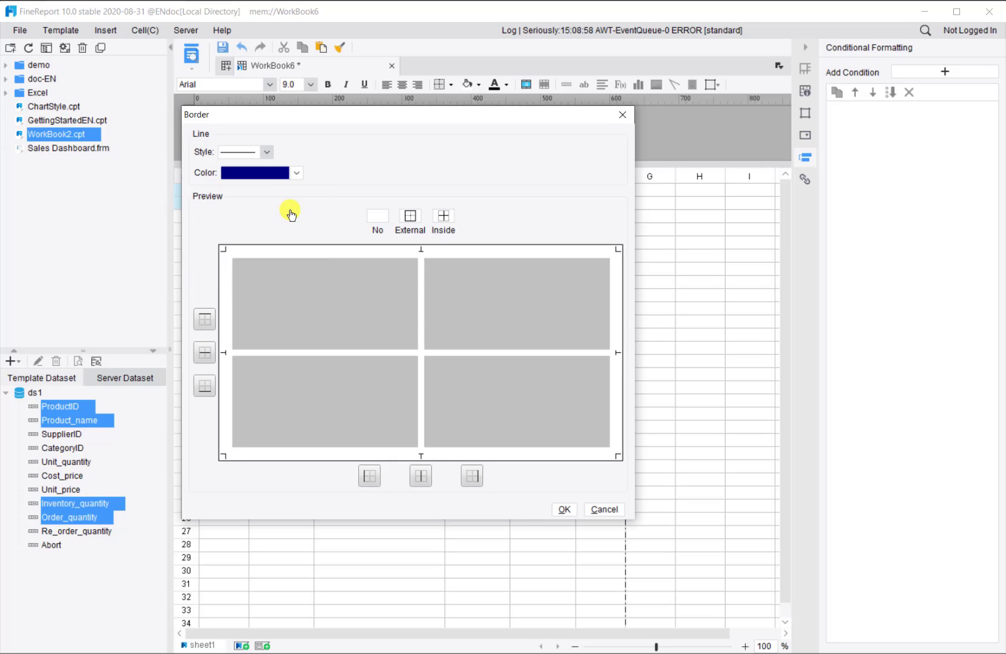
click(409, 217)
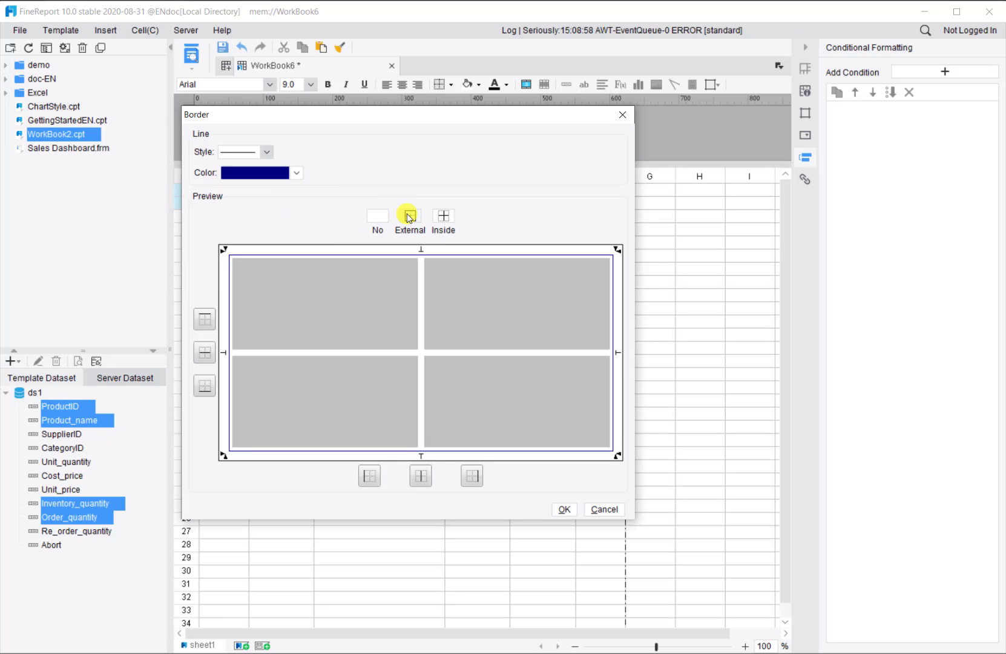
click(445, 218)
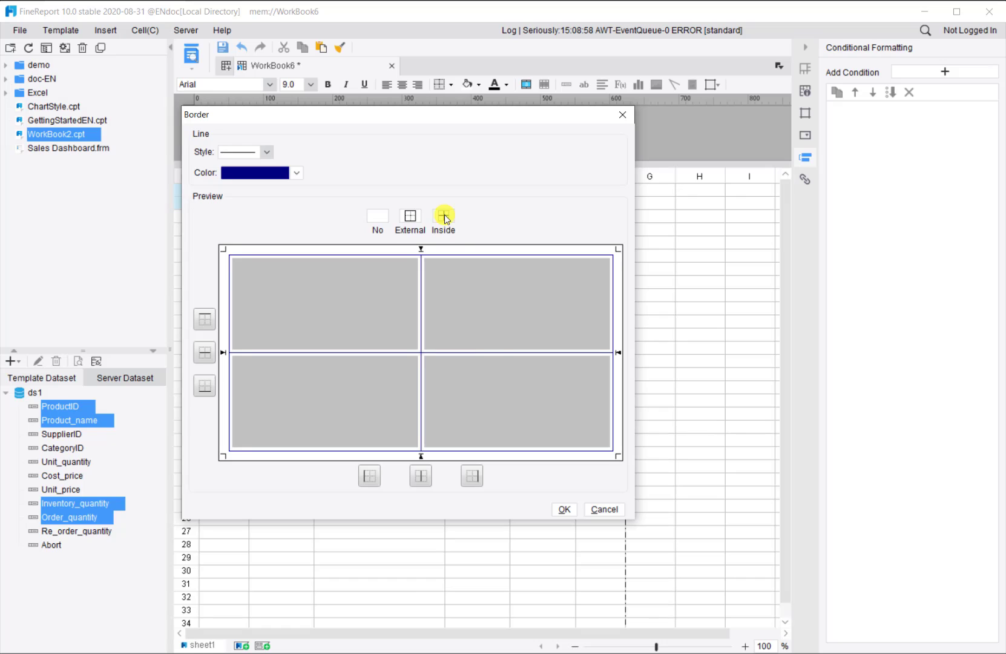
click(563, 509)
click(369, 229)
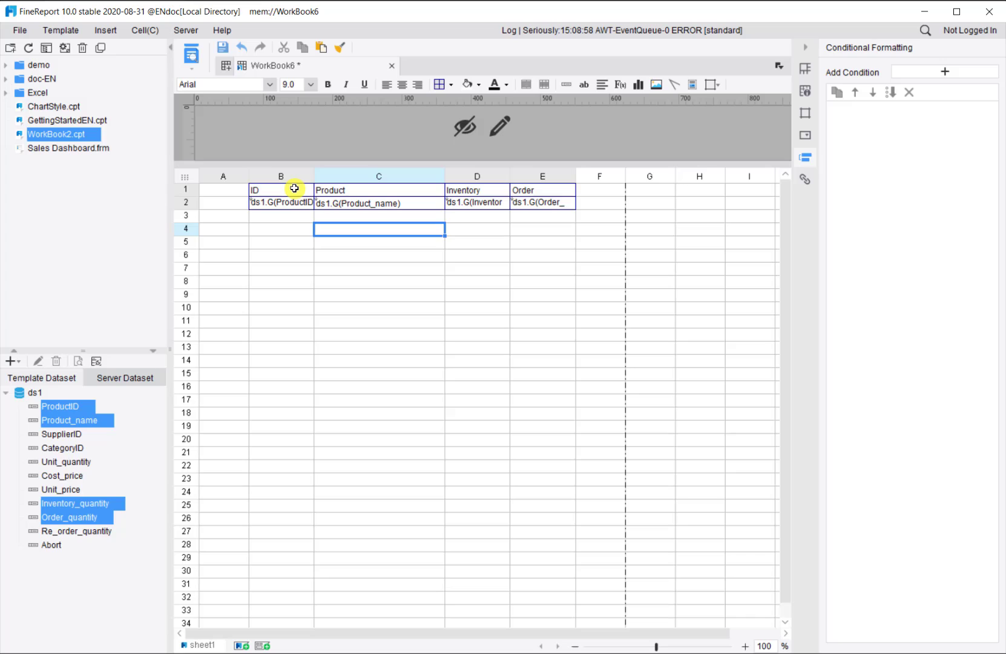
Step: Style header cells B1:E1 with a dark blue fill and bold, centred white text
drag(294, 188, 549, 182)
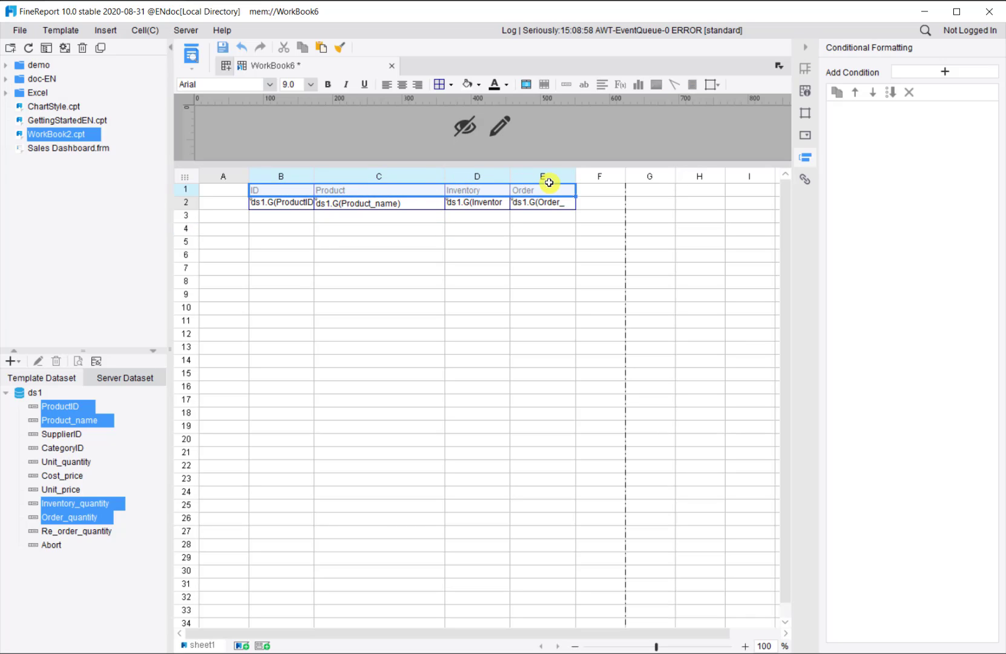
click(479, 85)
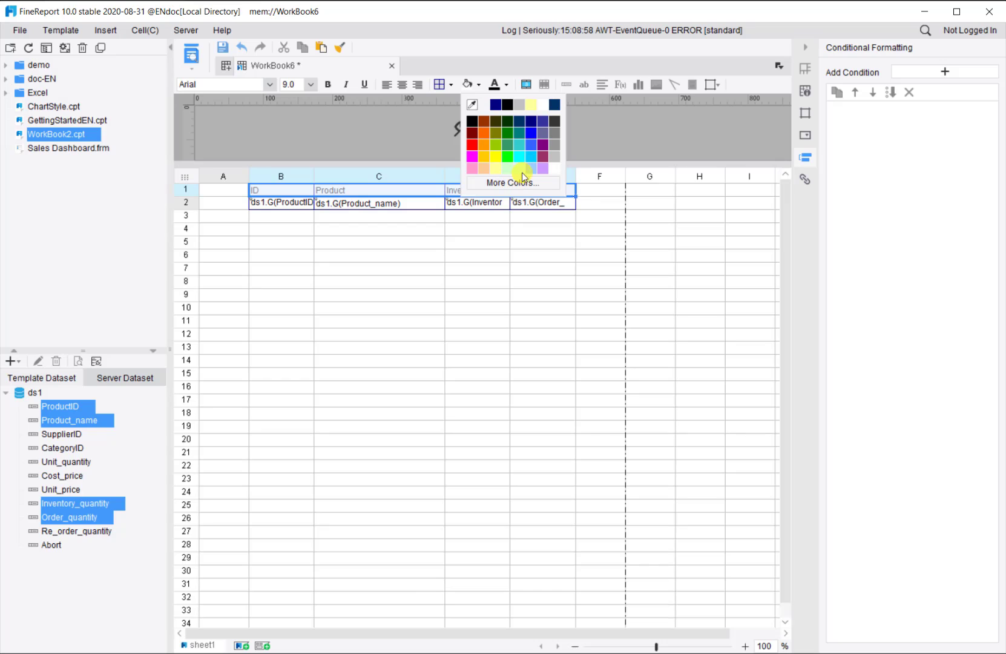
click(532, 123)
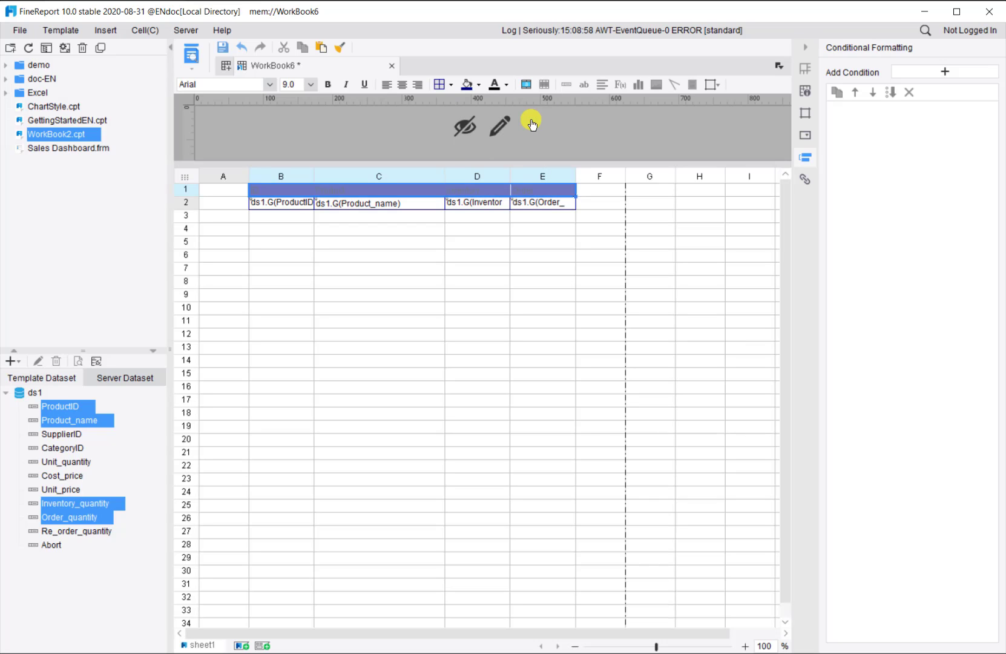
click(508, 90)
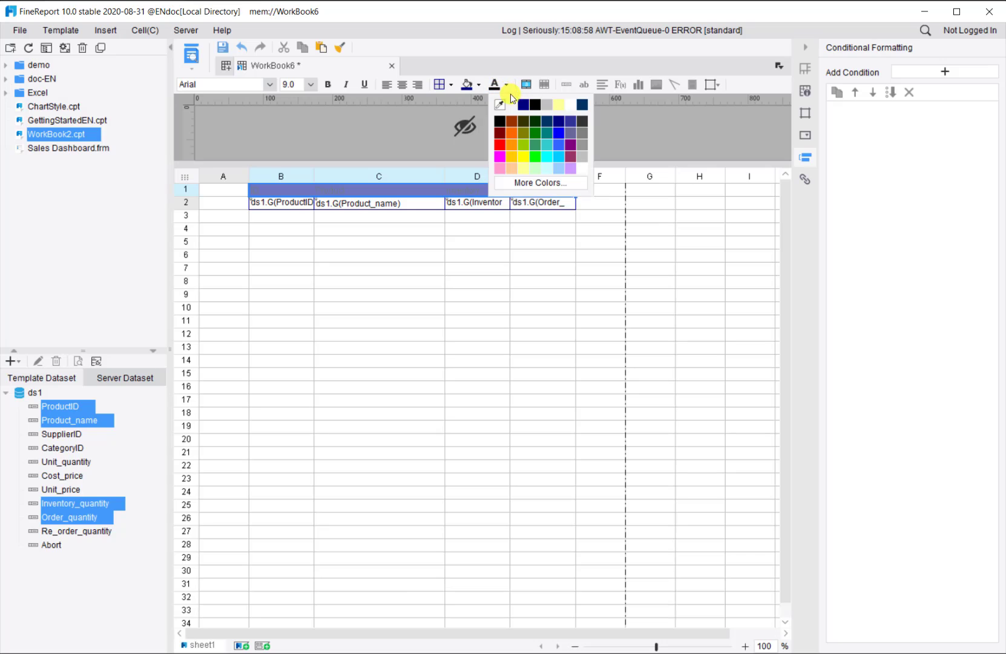
click(585, 174)
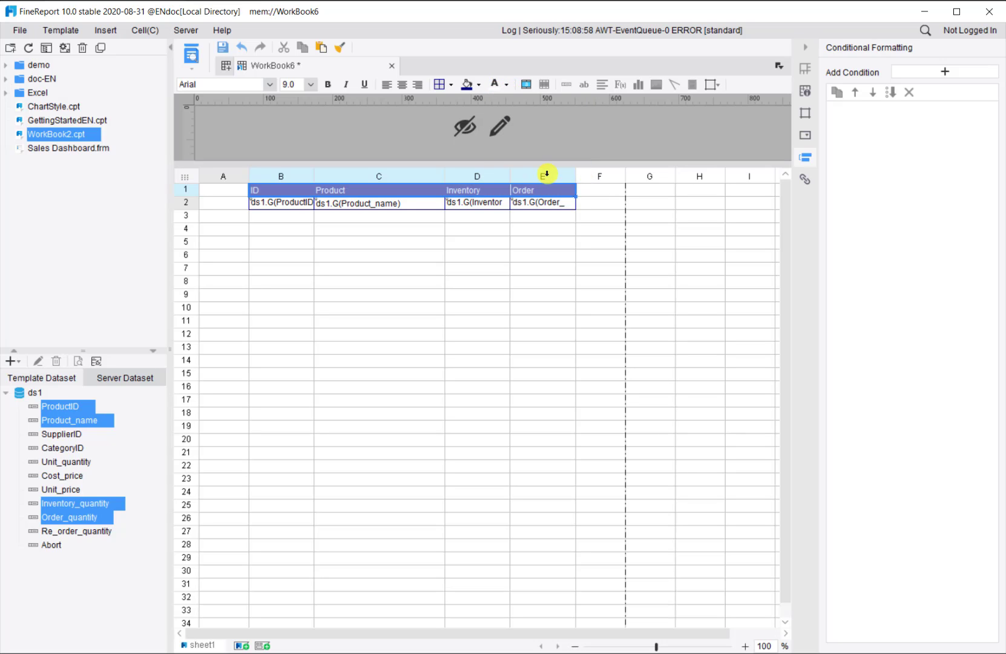
click(402, 85)
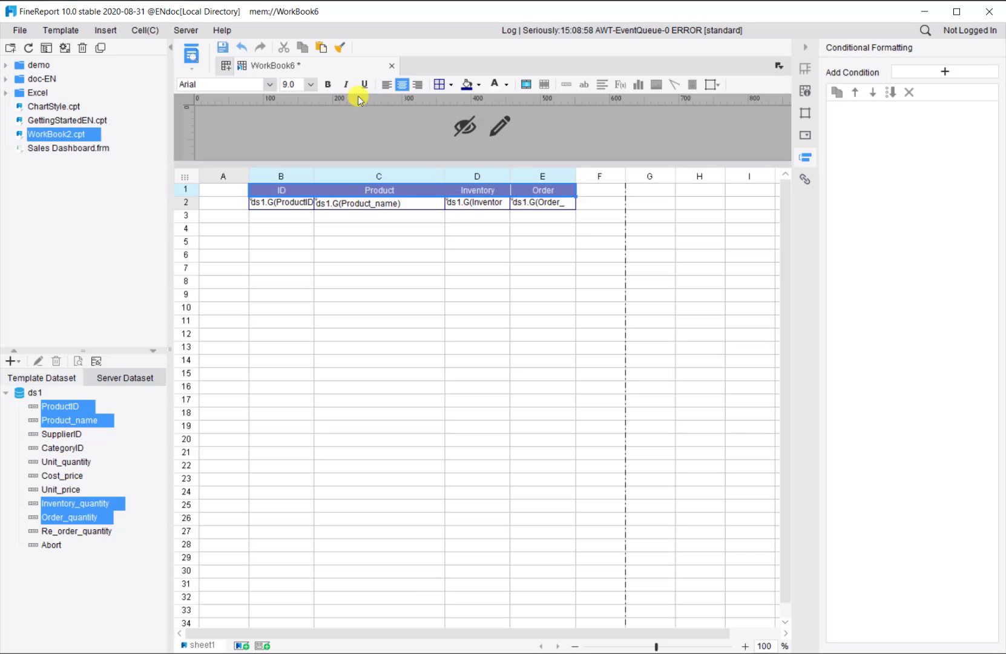
click(330, 86)
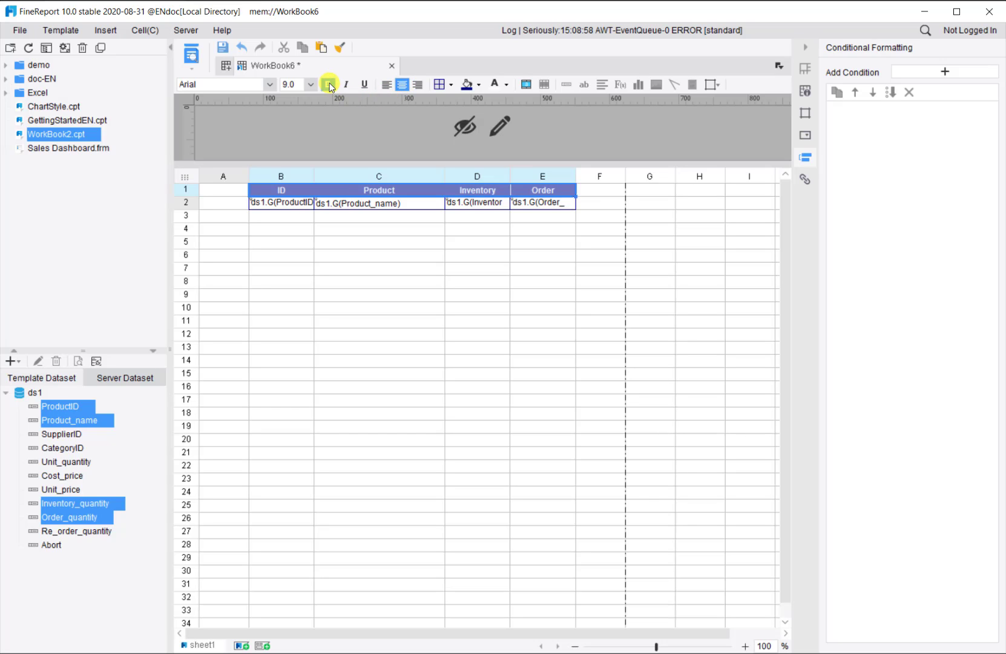
click(352, 255)
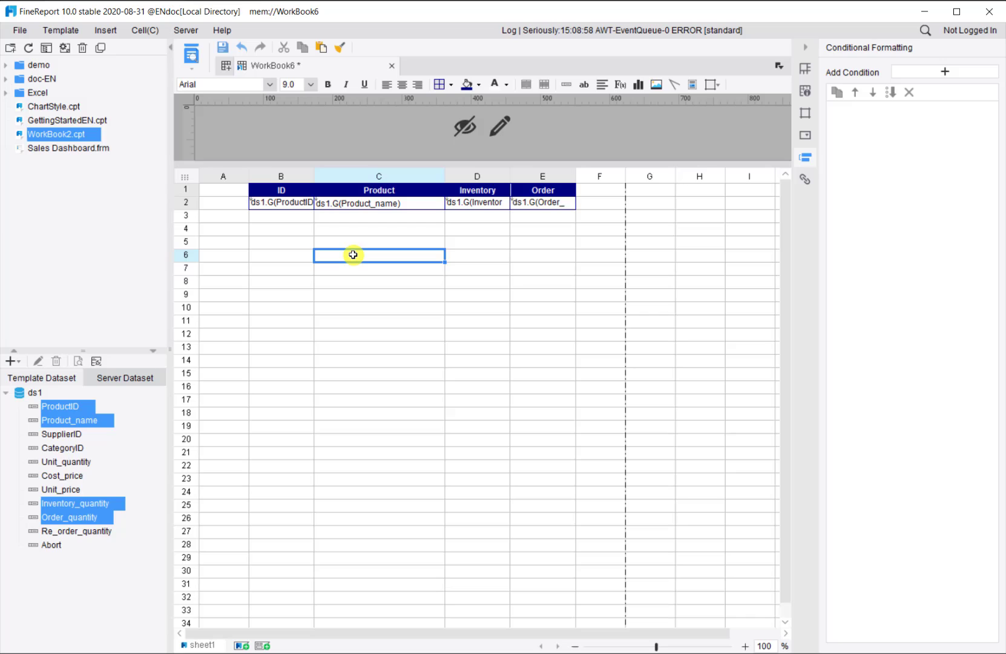
Step: Centre the contents of the data row B2:E2
drag(306, 202, 547, 203)
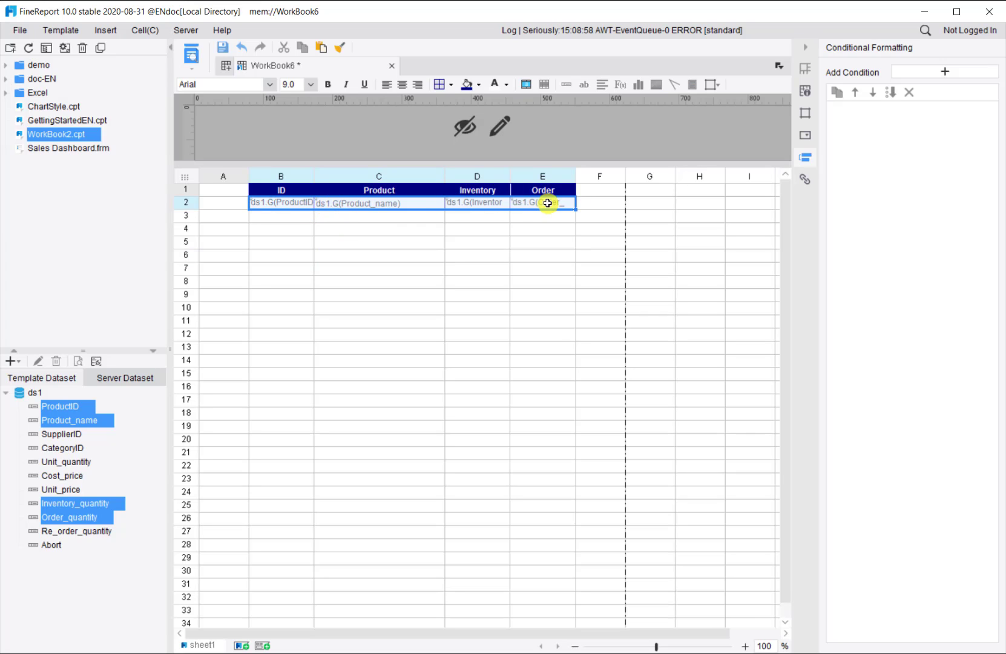
click(402, 84)
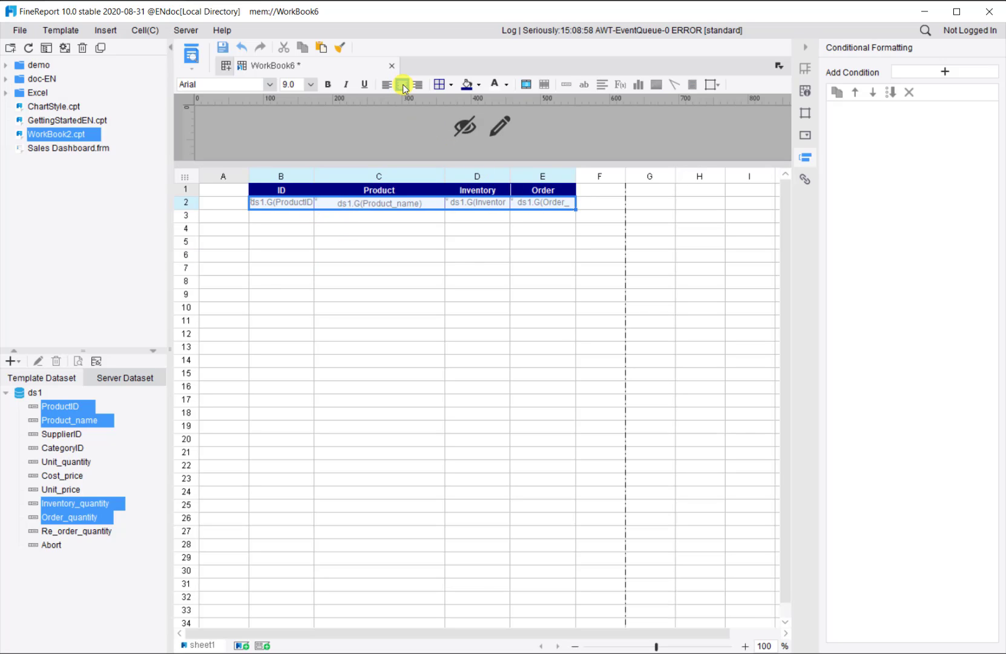
click(398, 228)
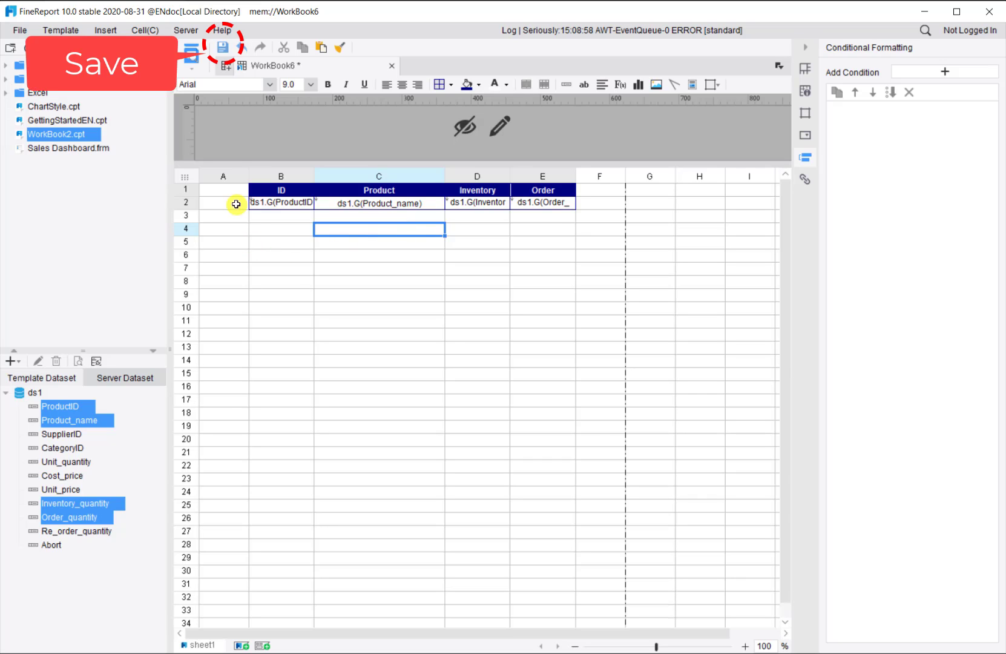
Step: Save the template under the name Cond-Background, replacing the default WorkBook6
click(223, 48)
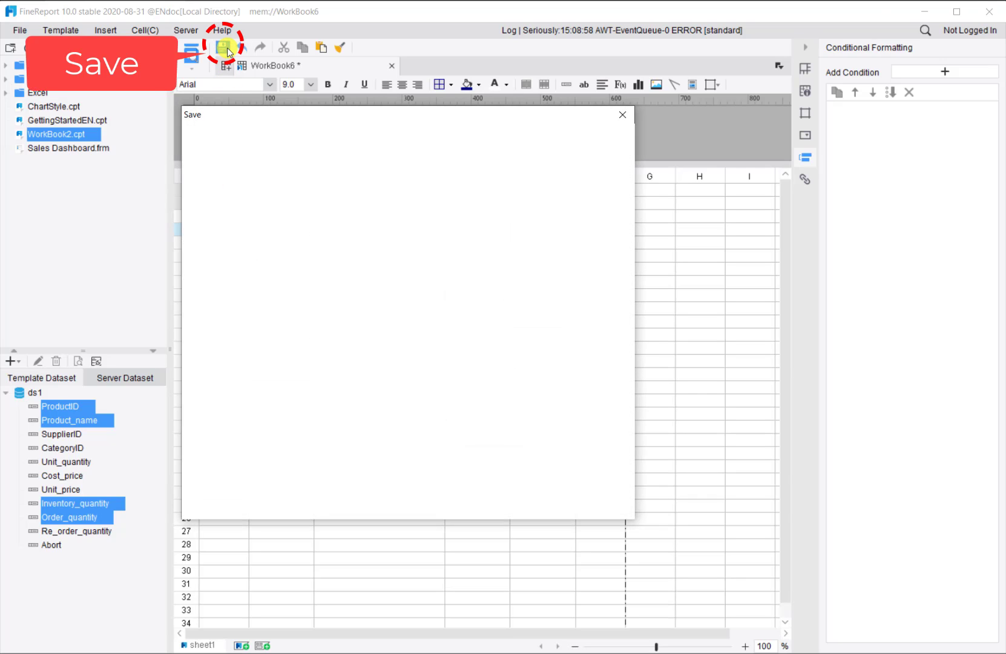
click(381, 486)
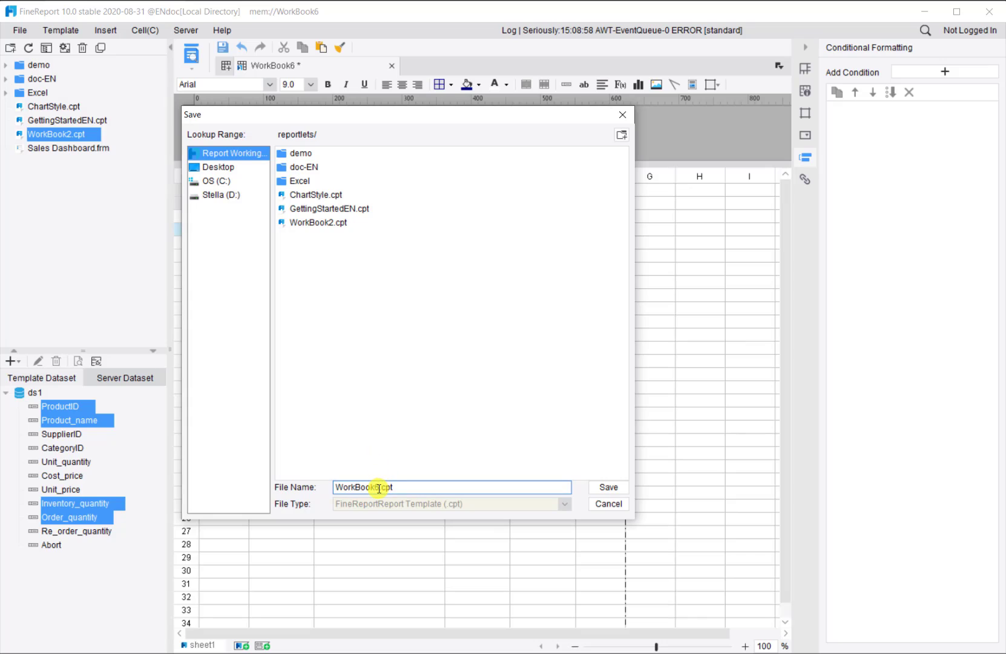
drag(380, 484, 322, 471)
text(Cond)
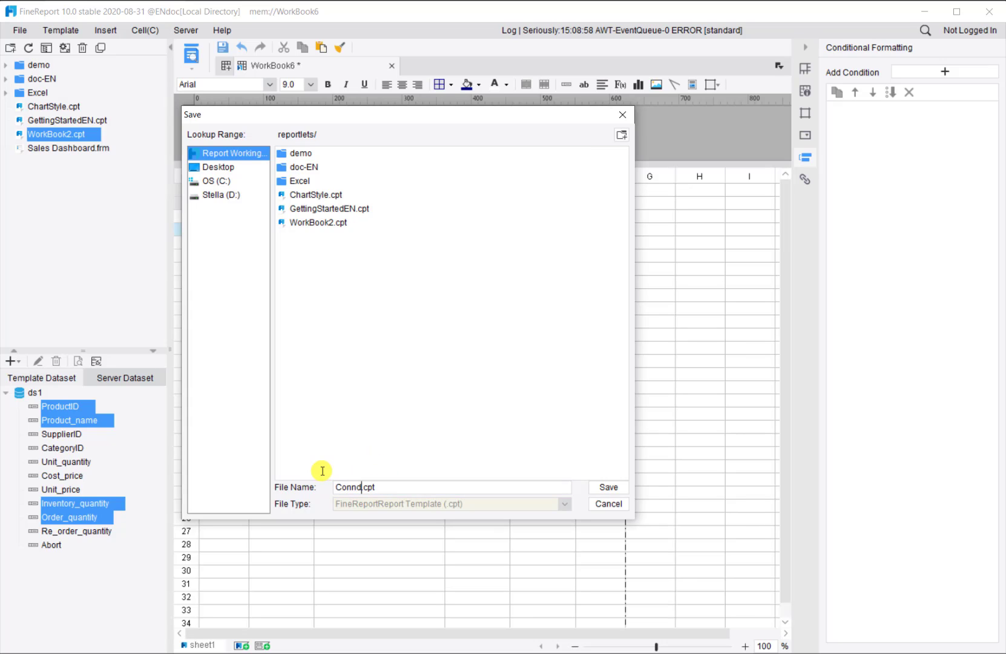
text(-Background)
click(601, 486)
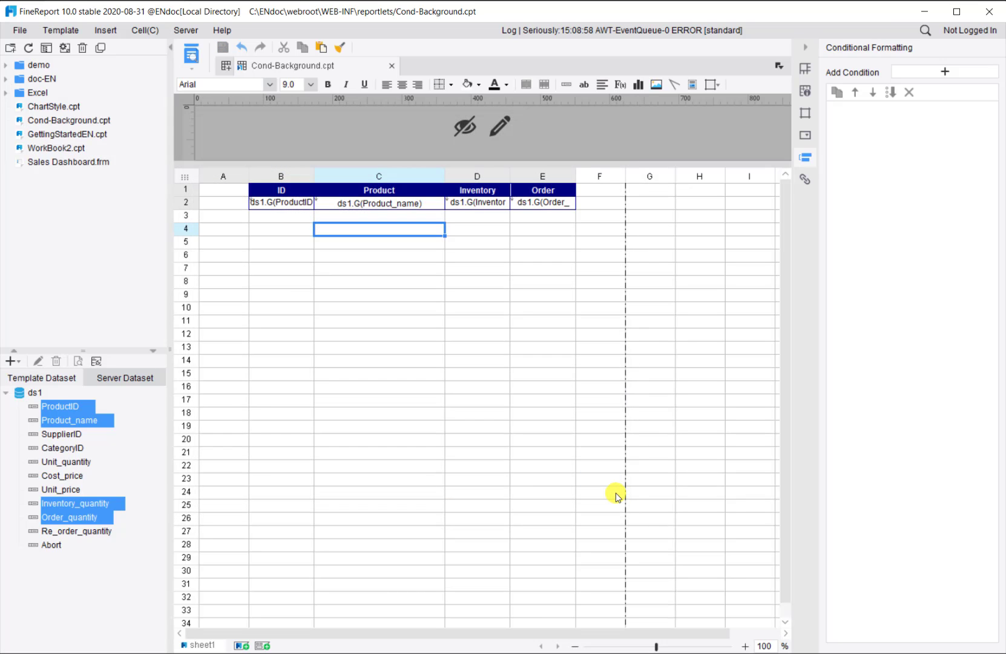
click(195, 70)
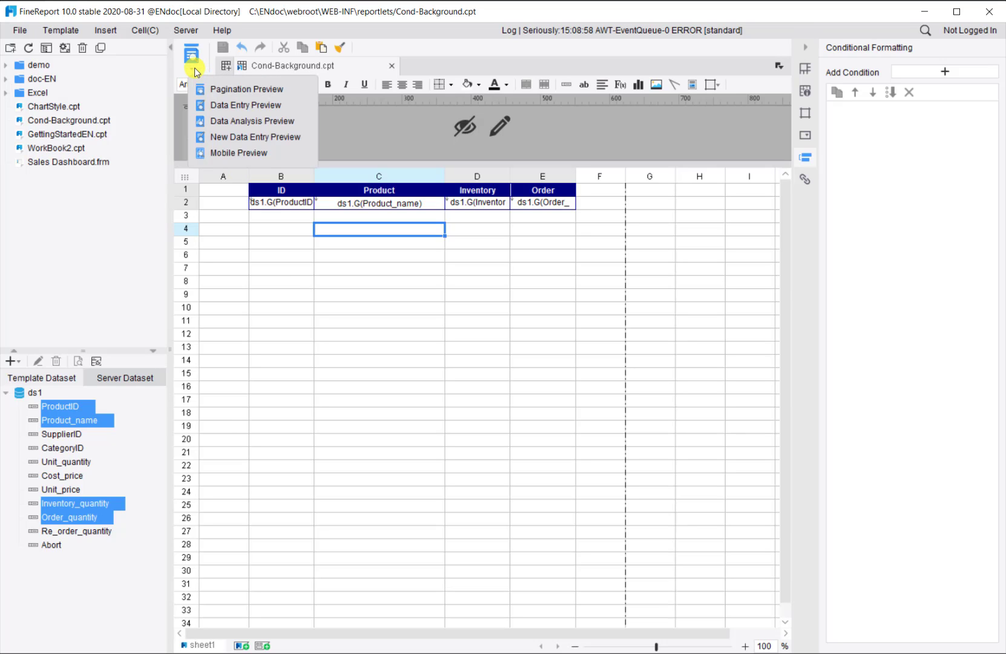
click(296, 94)
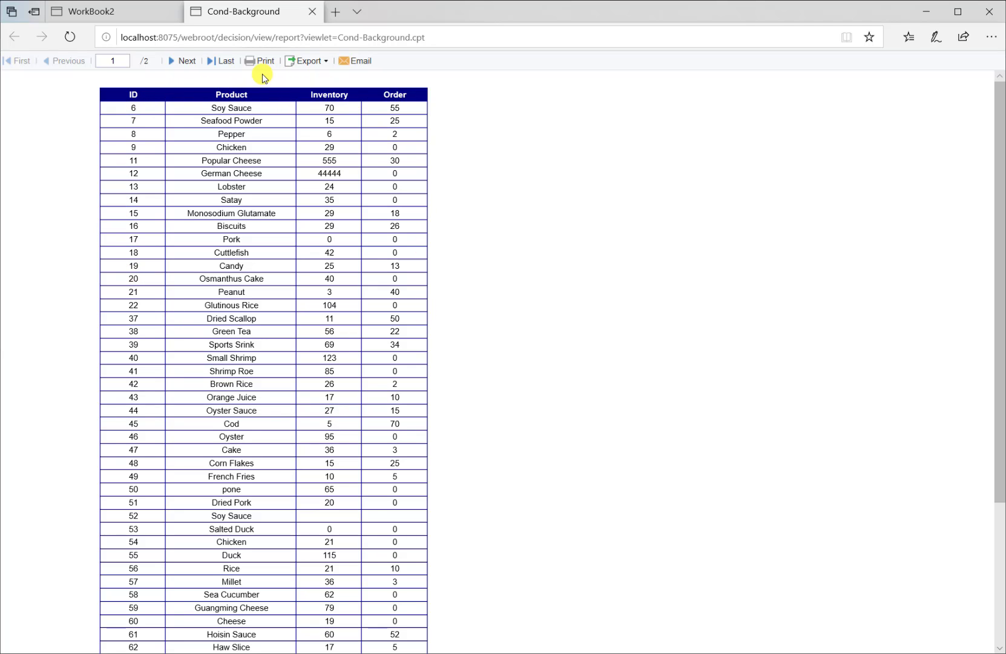
scroll(492, 231, down, 1)
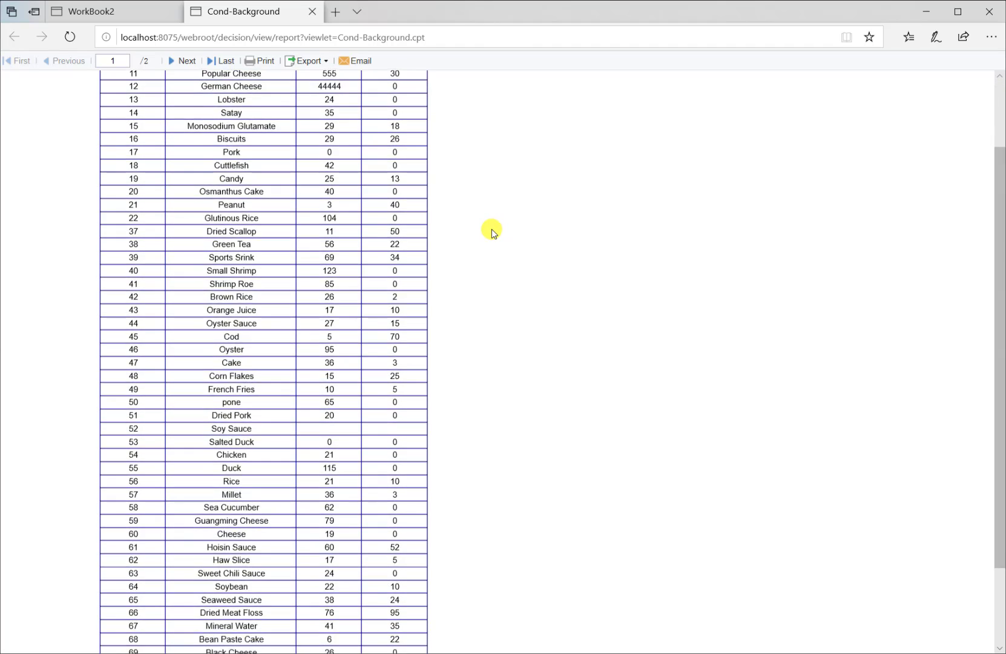
scroll(491, 229, down, 1)
scroll(492, 229, up, 3)
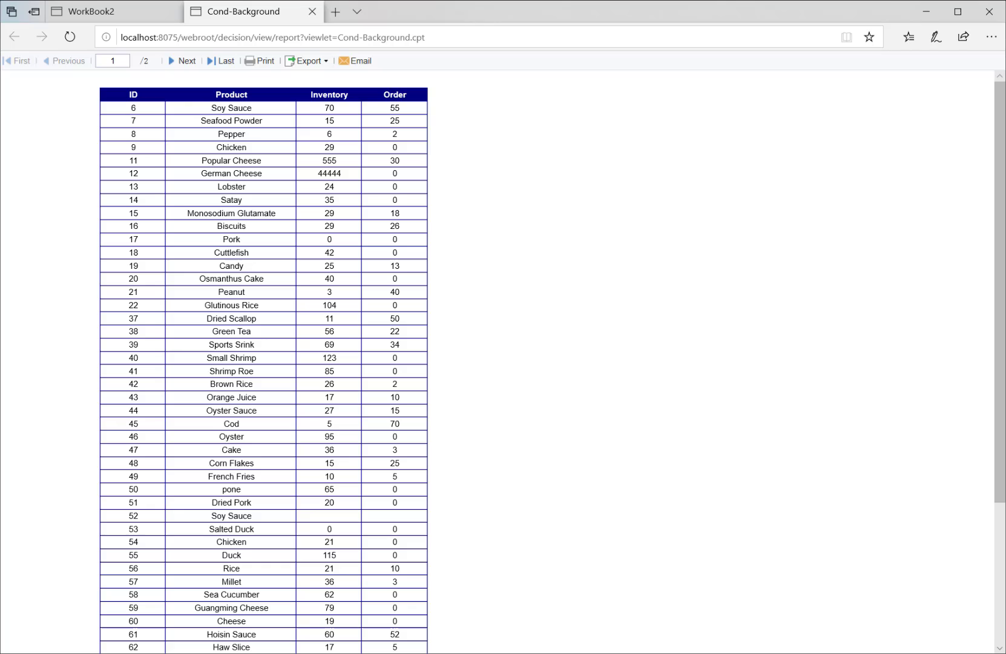
key(alt+Tab)
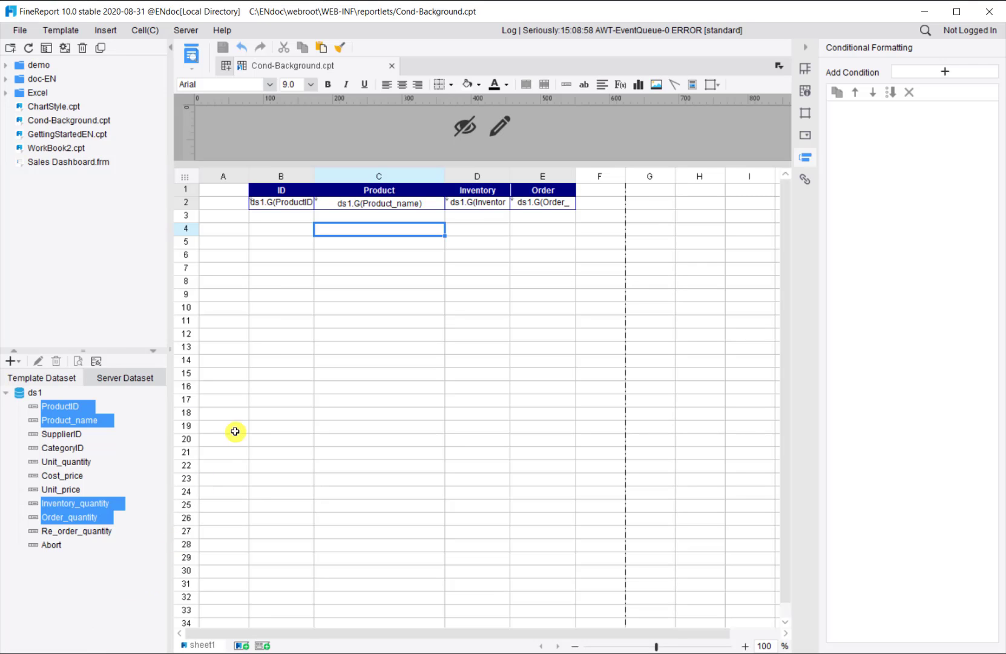
Step: Add a conditional format on B2 with a light-blue background applied to the current row
click(291, 207)
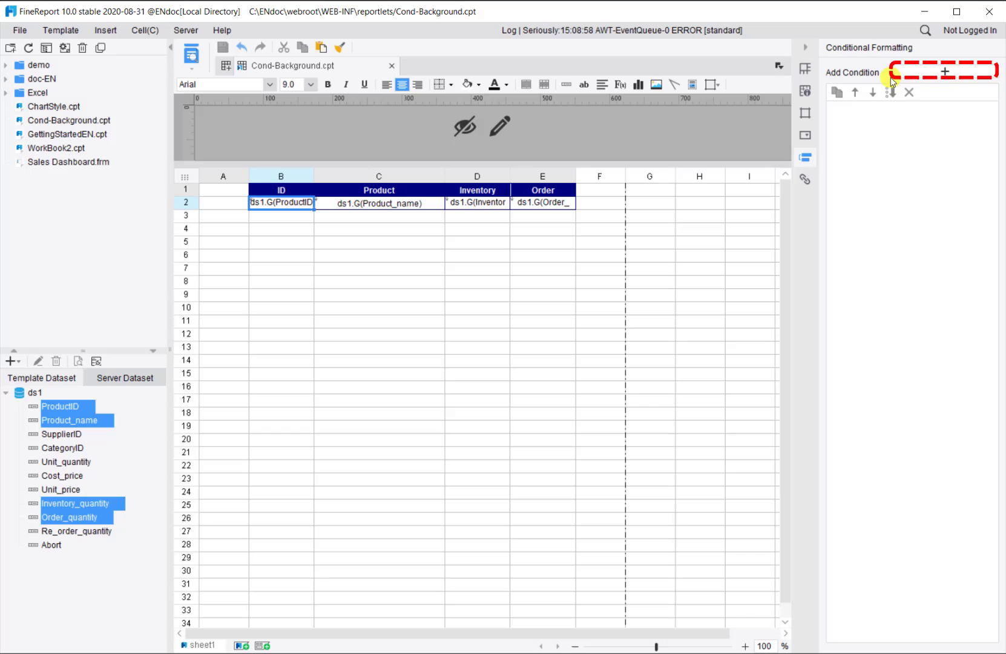
click(907, 73)
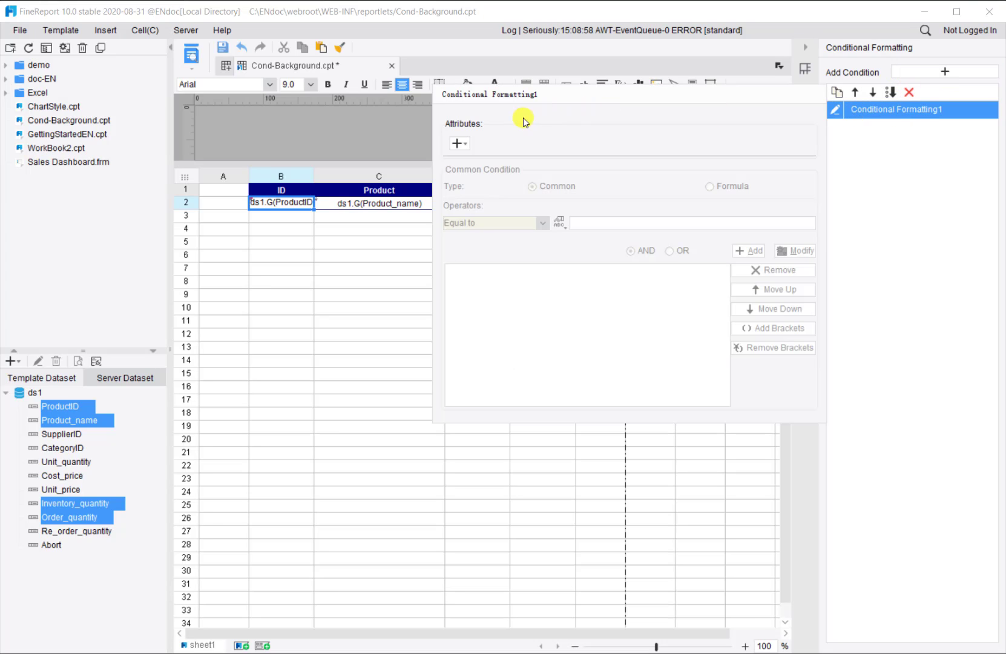
click(458, 144)
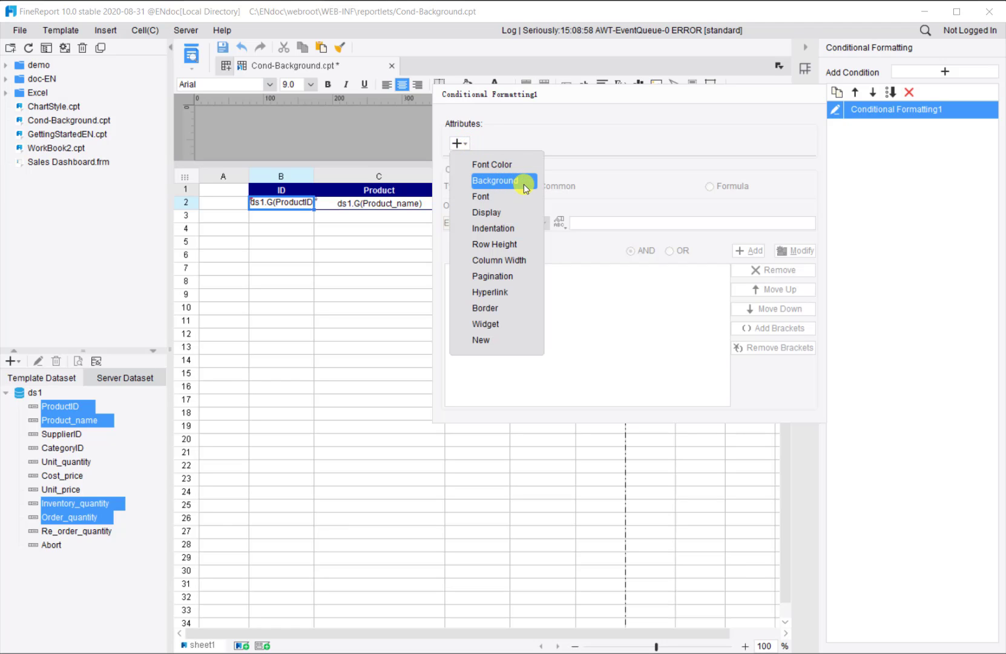
click(524, 184)
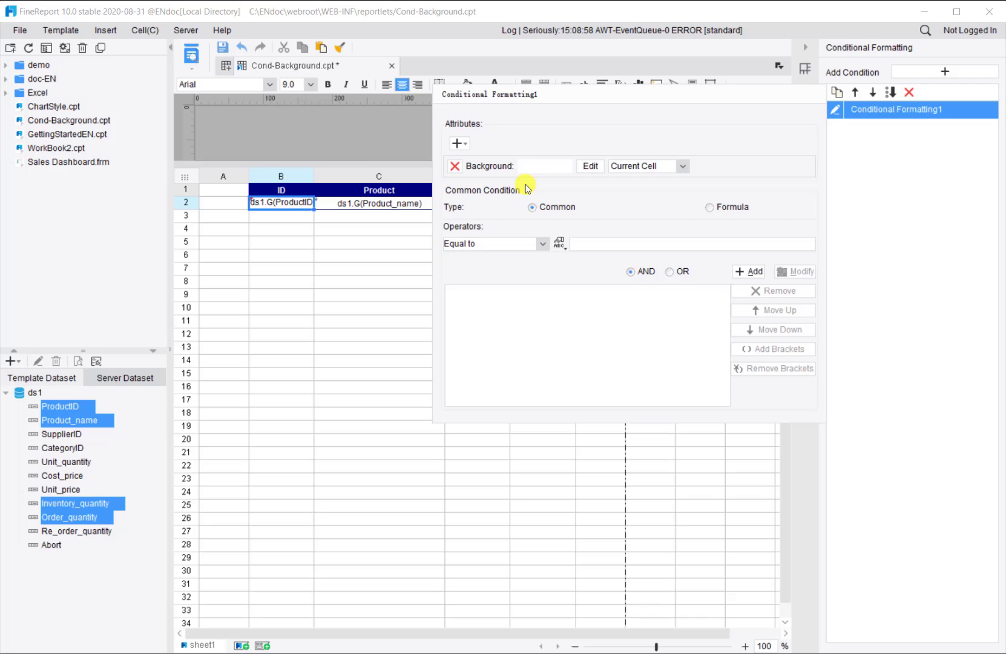
click(590, 166)
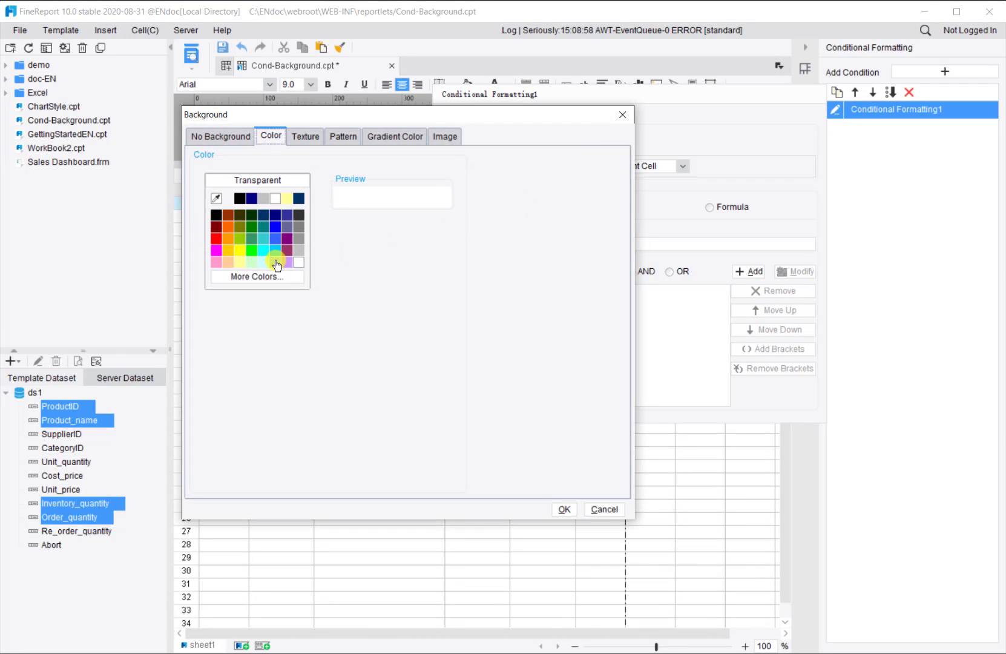
click(276, 263)
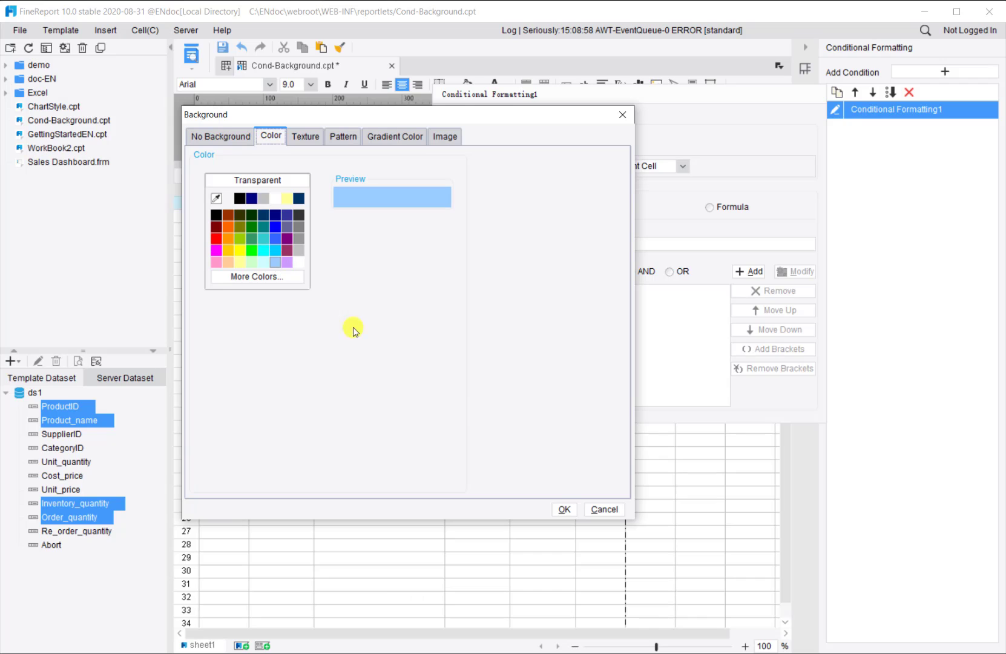
click(563, 509)
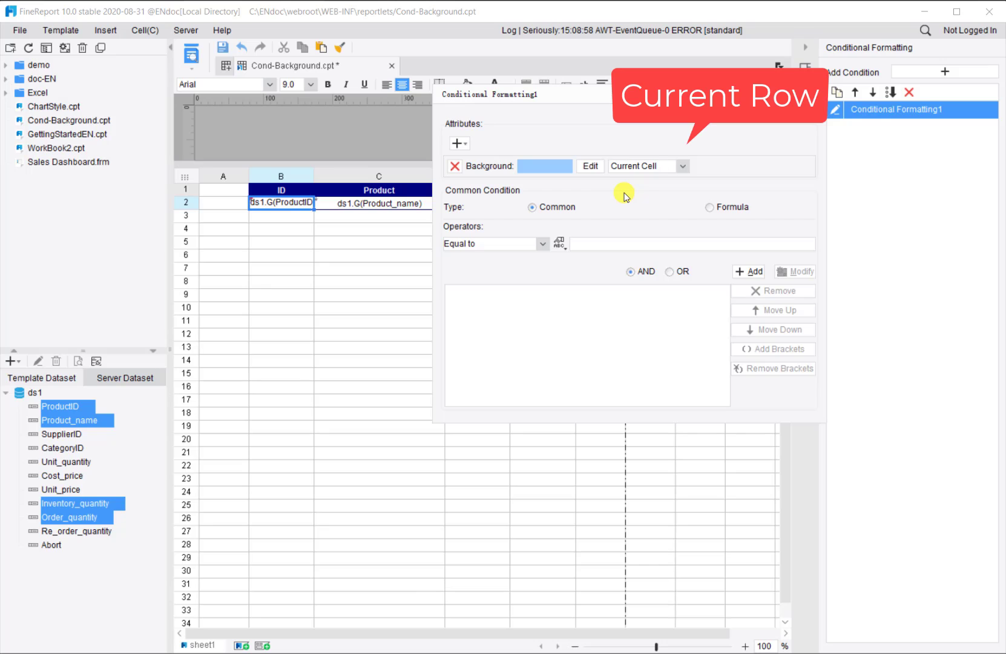
click(653, 168)
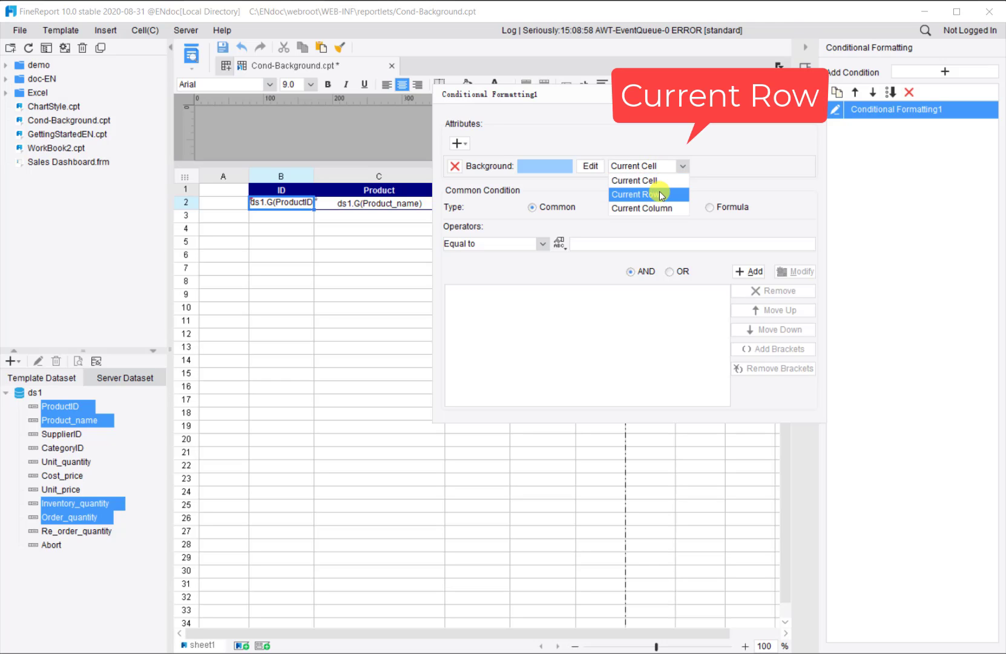
click(663, 194)
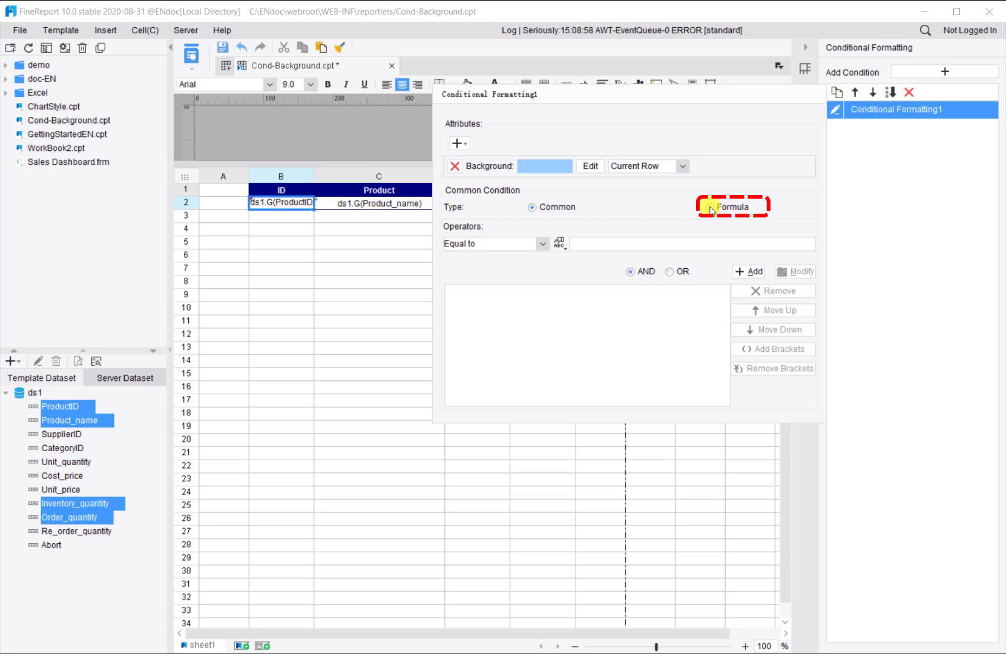
Step: Add the formula condition row()%2=1 to the B2 rule and close the editor
click(737, 213)
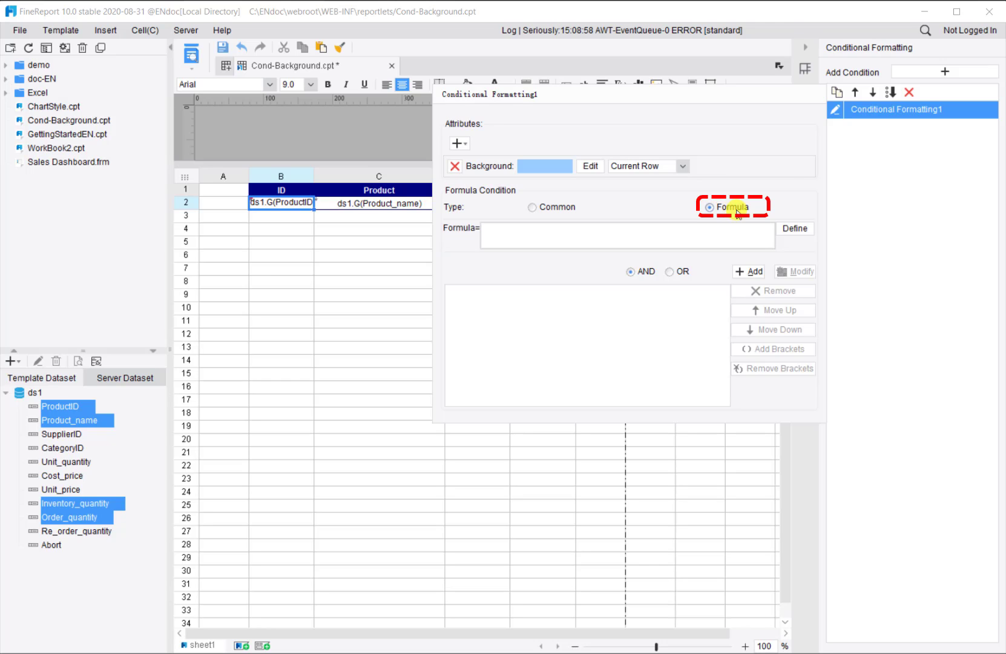
click(707, 225)
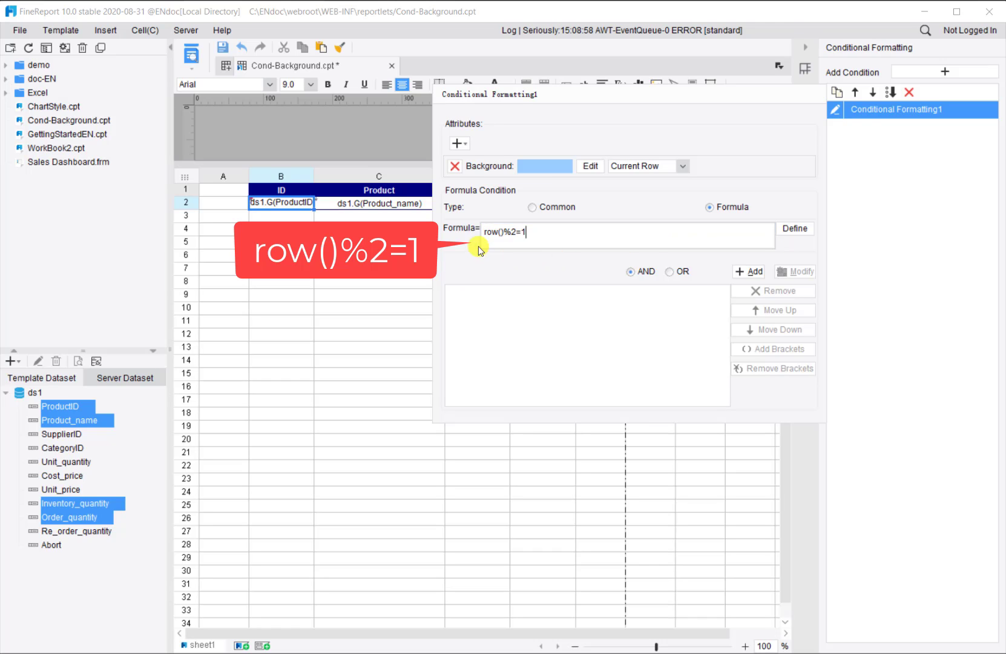
click(752, 272)
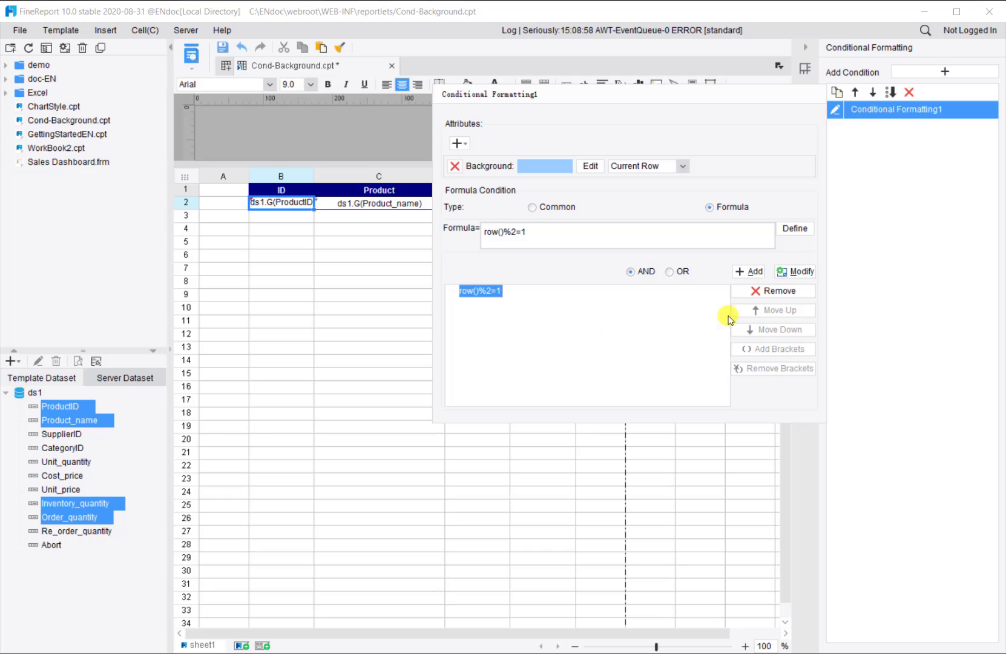
click(869, 284)
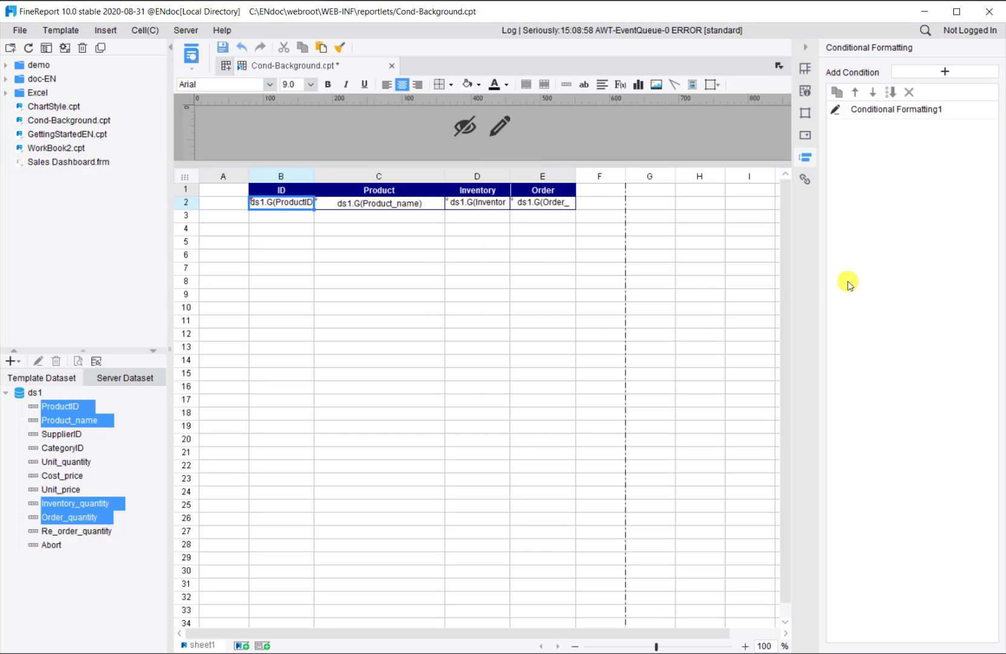
click(296, 227)
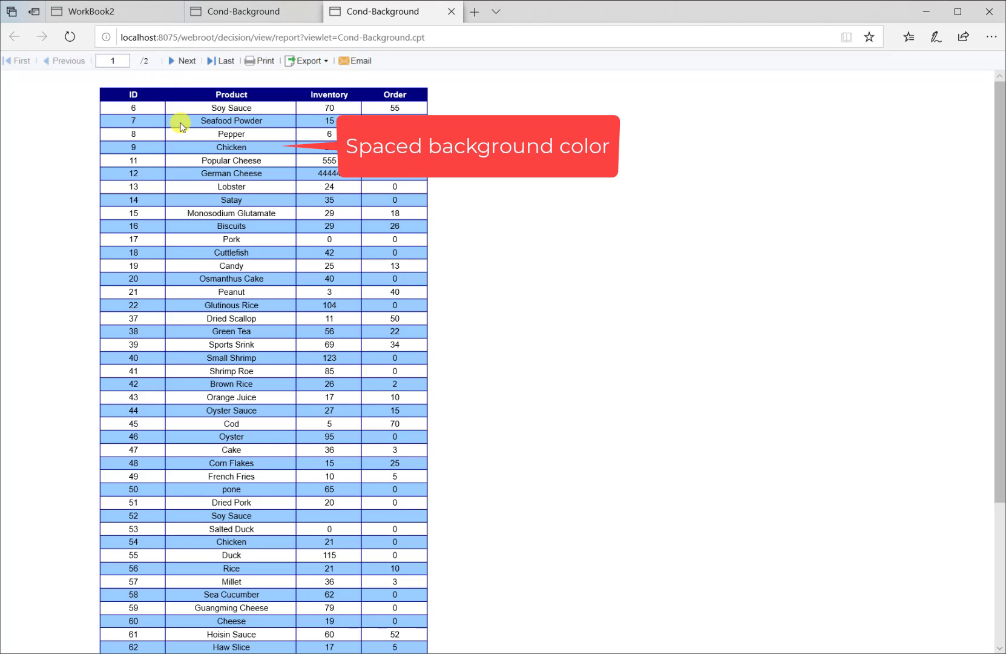
Step: Scroll the browser preview to check the alternating light-blue rows
scroll(179, 170, down, 3)
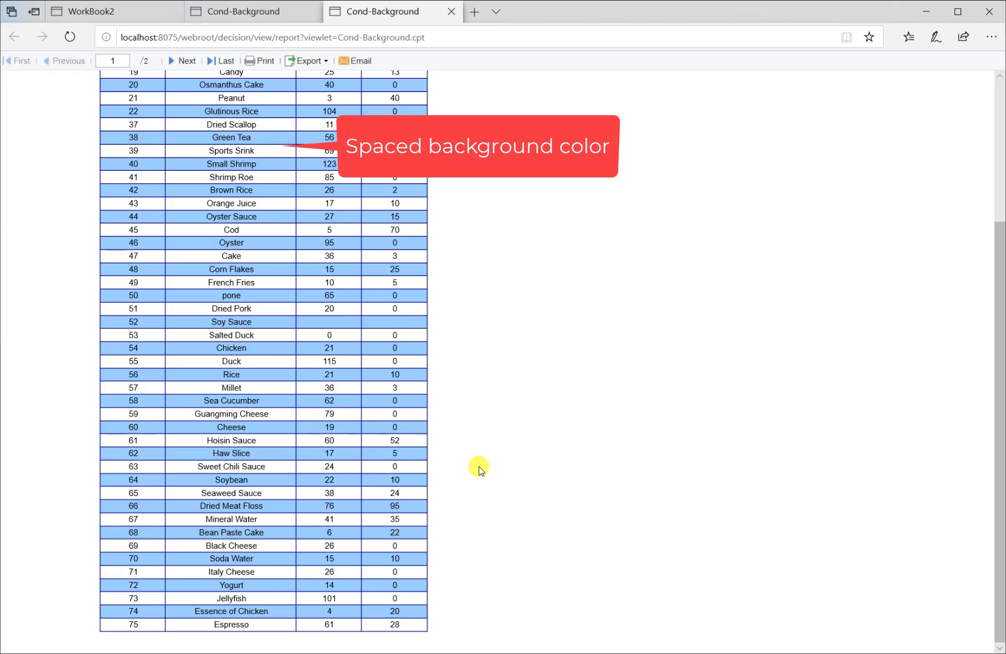
scroll(478, 469, up, 3)
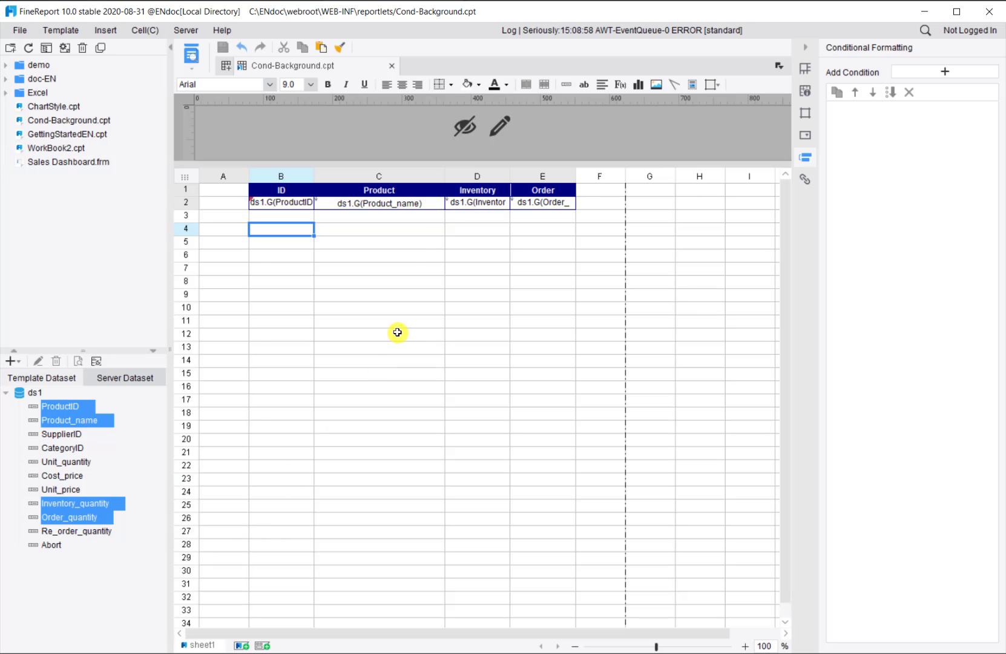
Step: Add a conditional format on Inventory cell D2 with a light-yellow background for the current cell
click(504, 203)
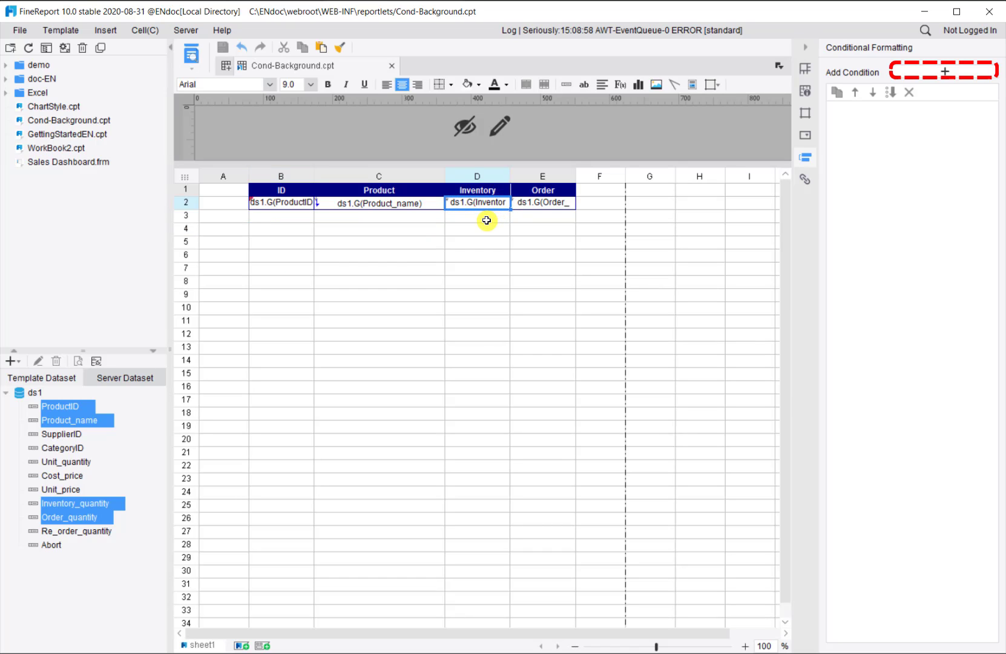
click(936, 78)
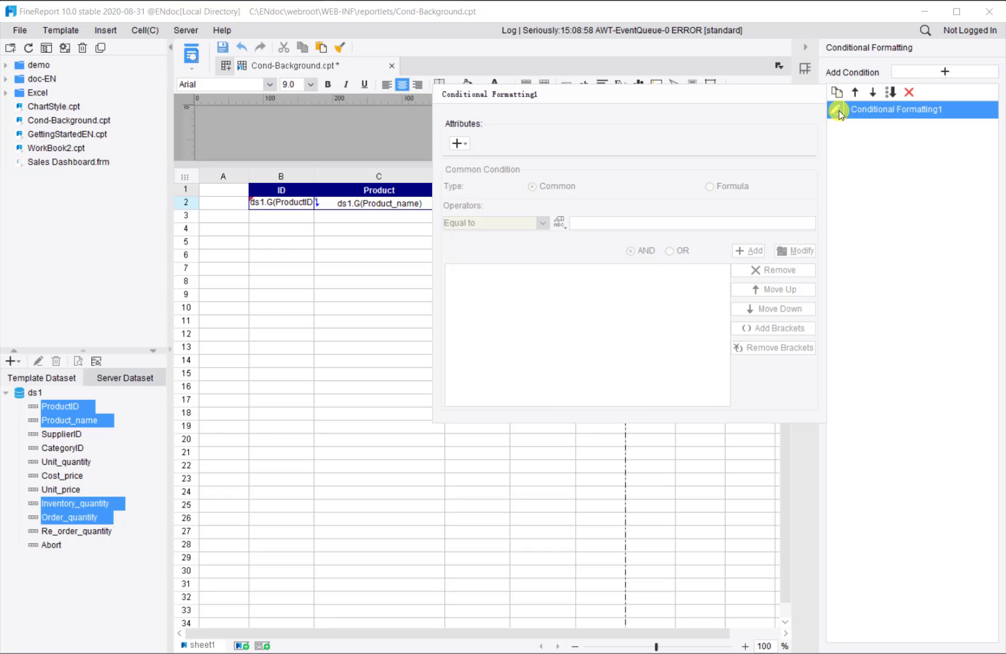
click(457, 143)
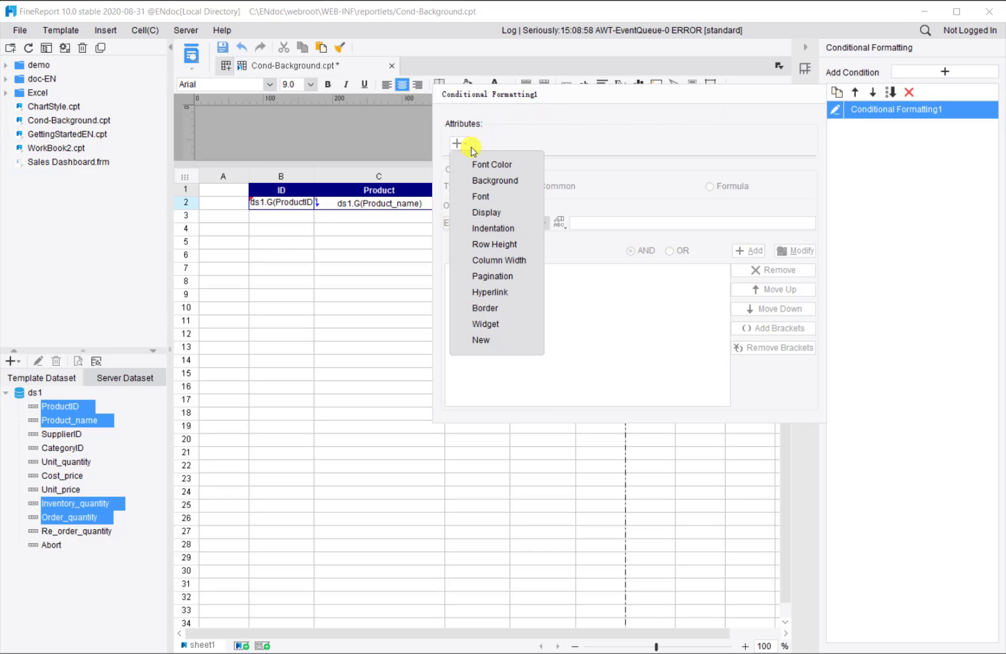
click(527, 185)
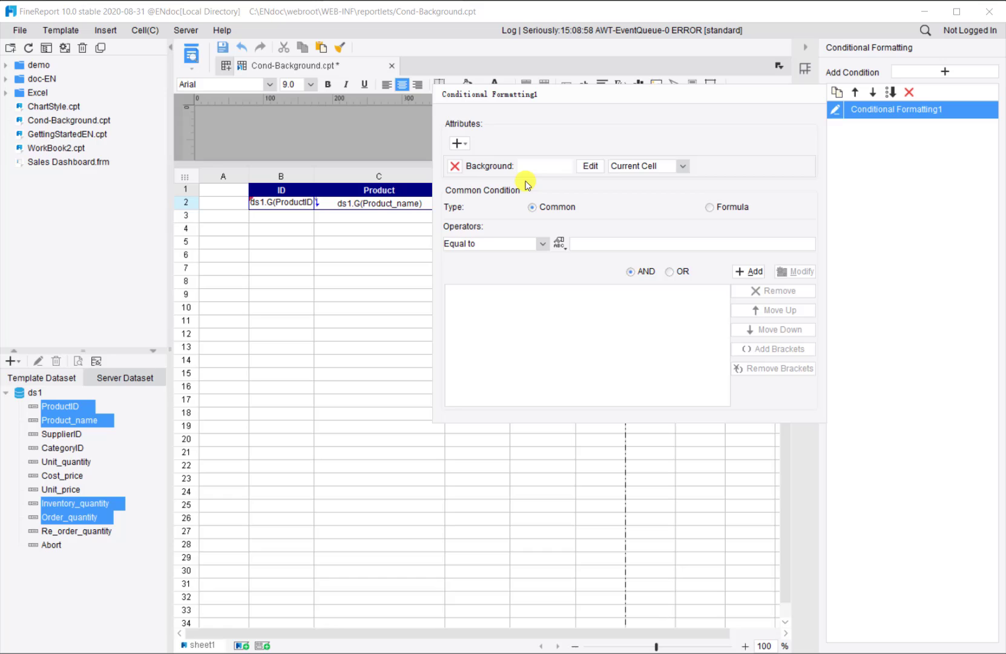
click(590, 167)
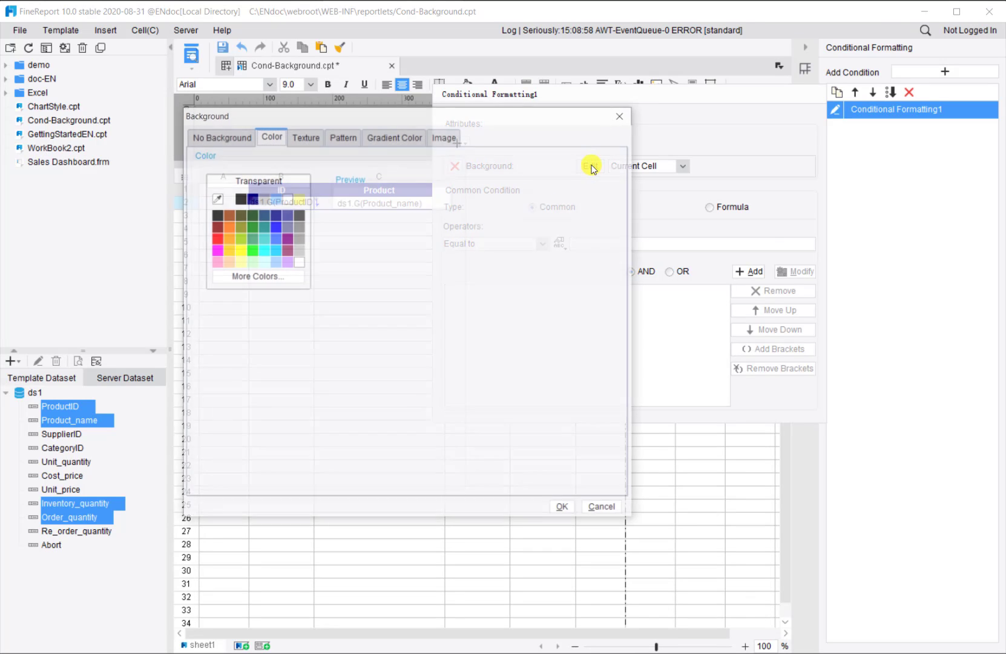
click(239, 263)
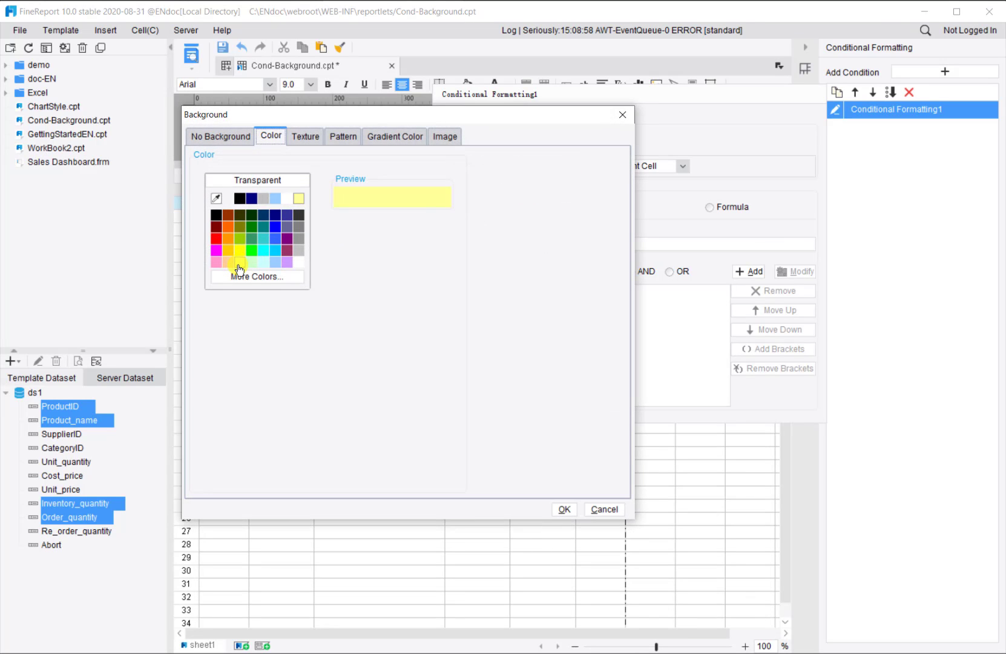
click(563, 511)
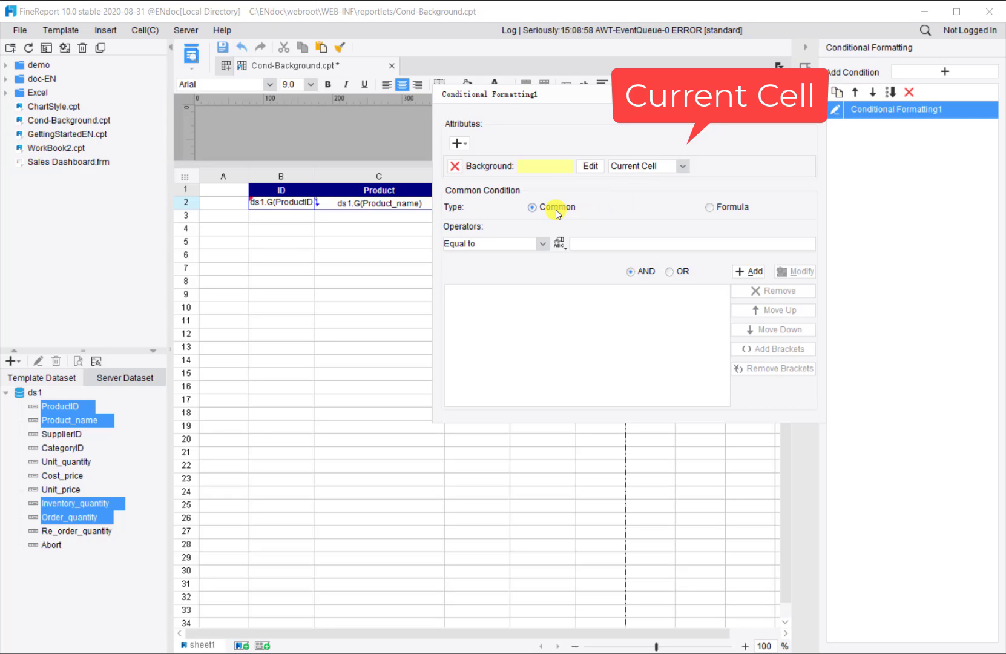
Step: Give D2's yellow highlight the condition currentValue Less Than Integer 10, then close the editor
click(541, 246)
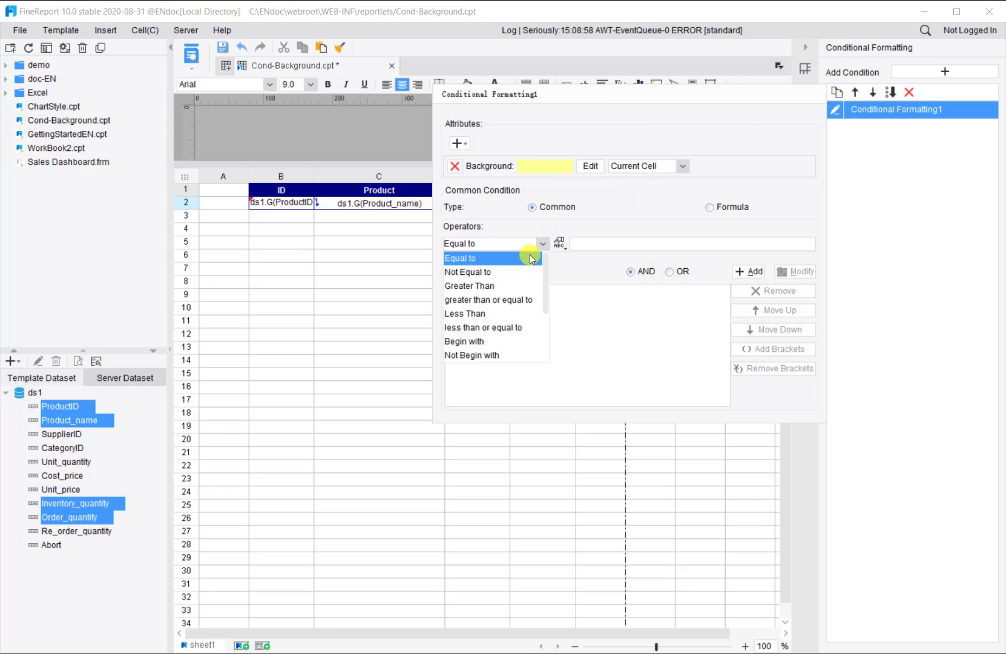
click(500, 316)
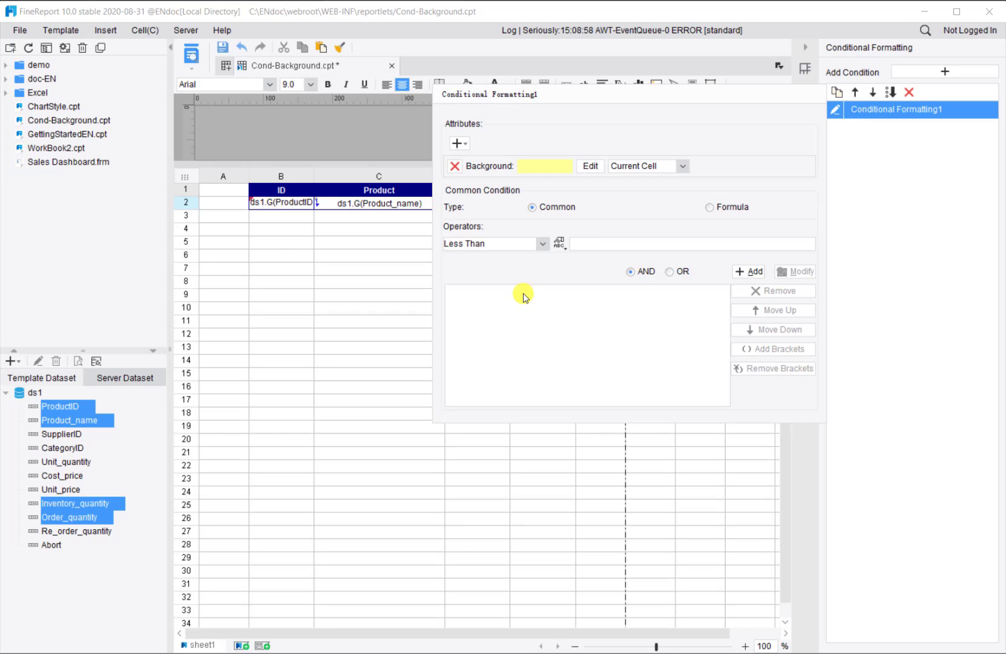
click(560, 244)
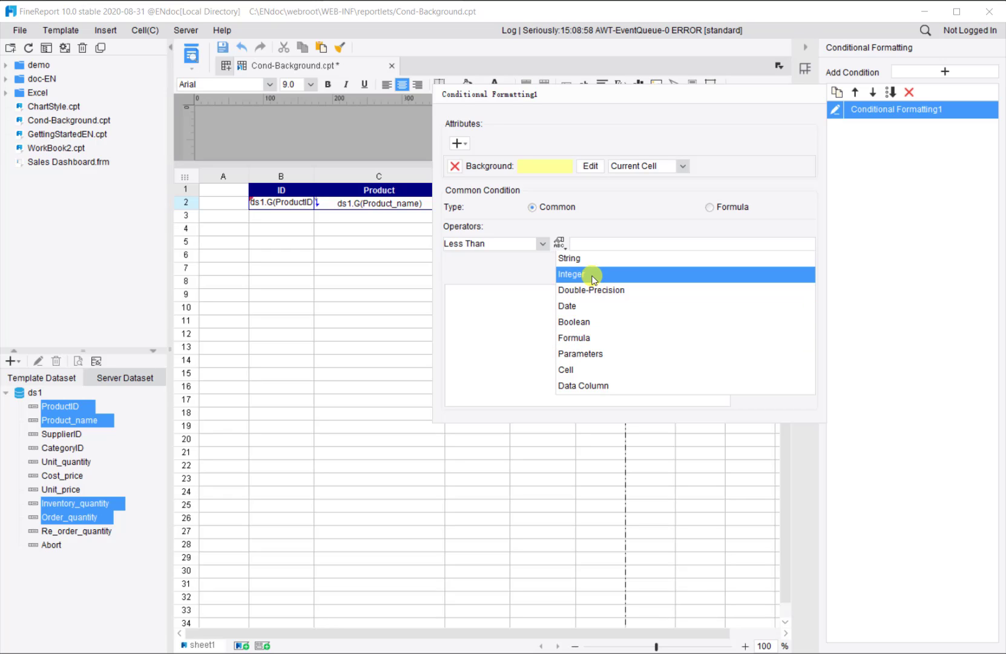
click(592, 279)
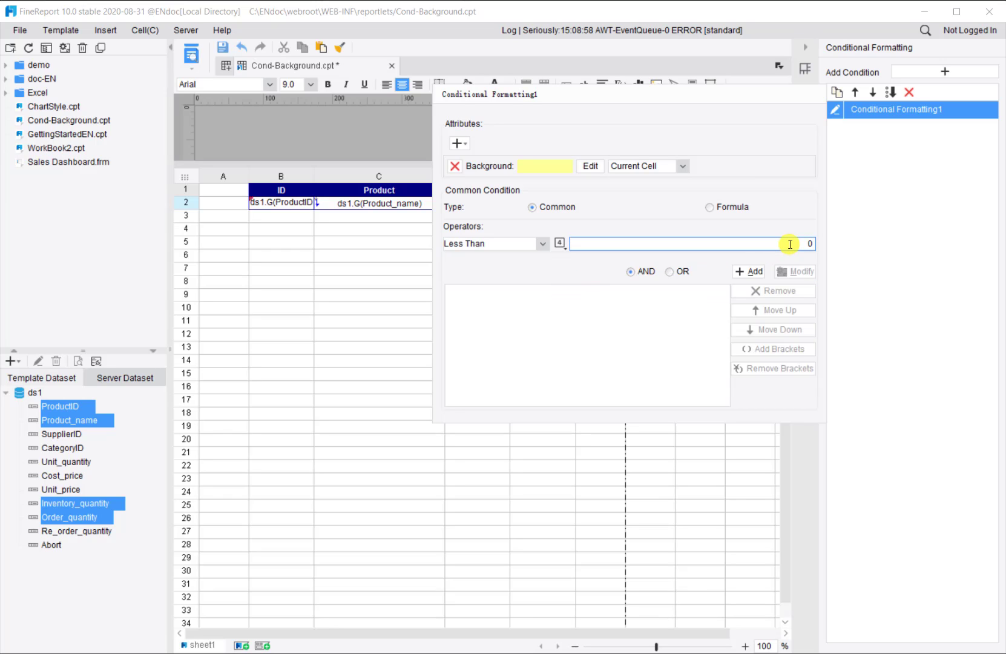
double_click(812, 243)
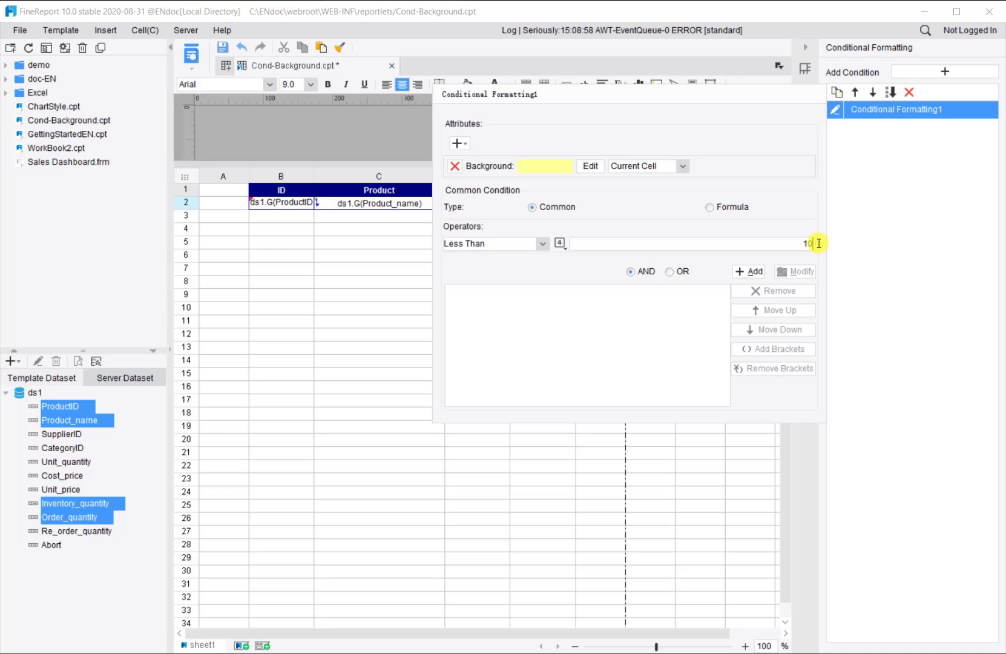
text(10)
click(749, 271)
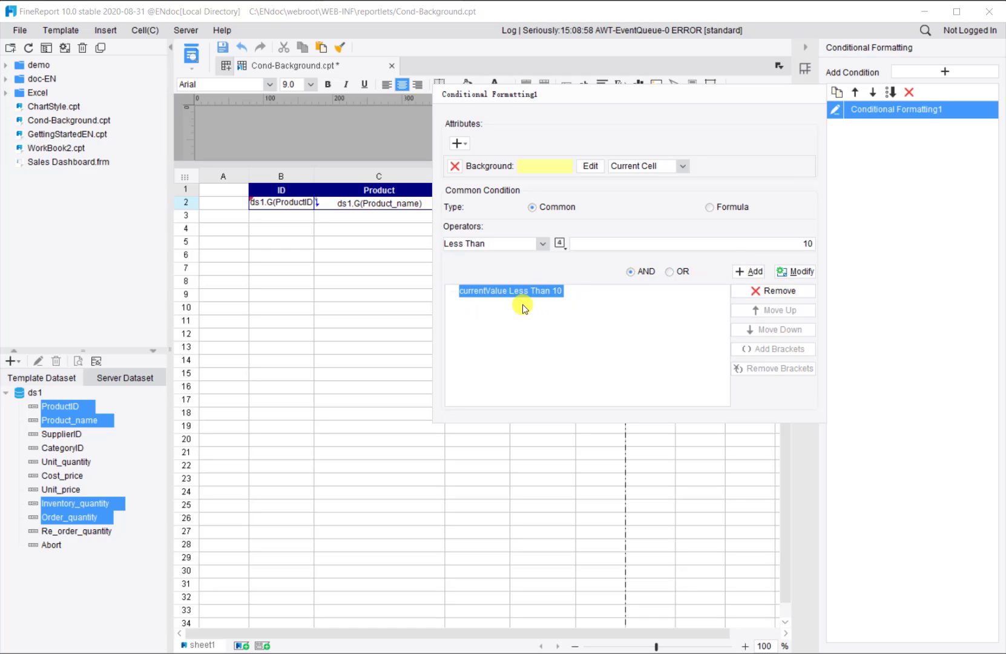
click(891, 158)
click(459, 231)
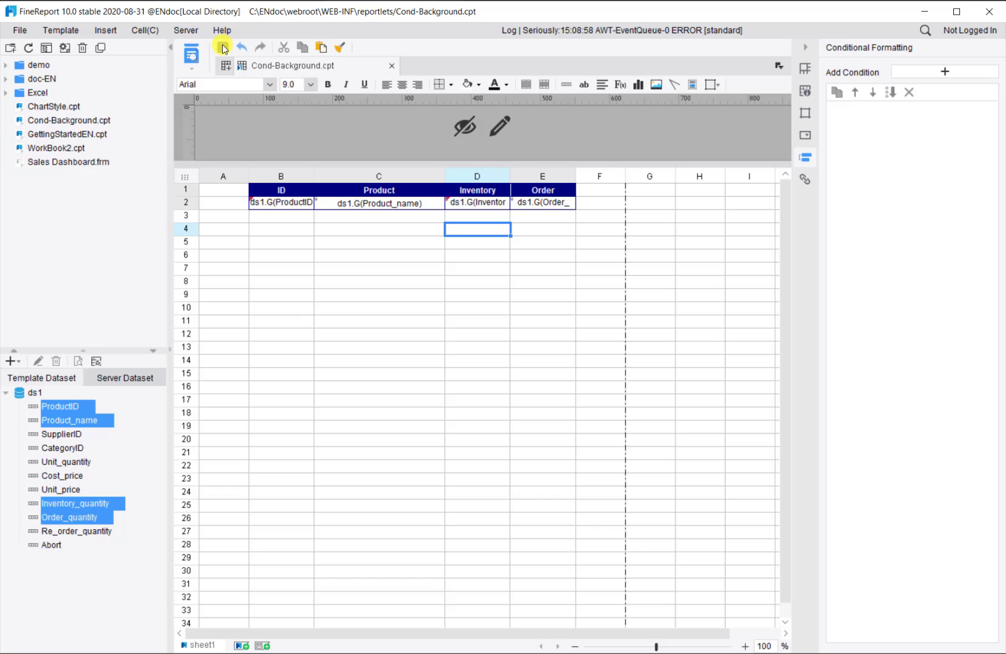
Step: Preview Cond-Background in the browser and scroll to check the yellow cells for inventory under 10
click(191, 54)
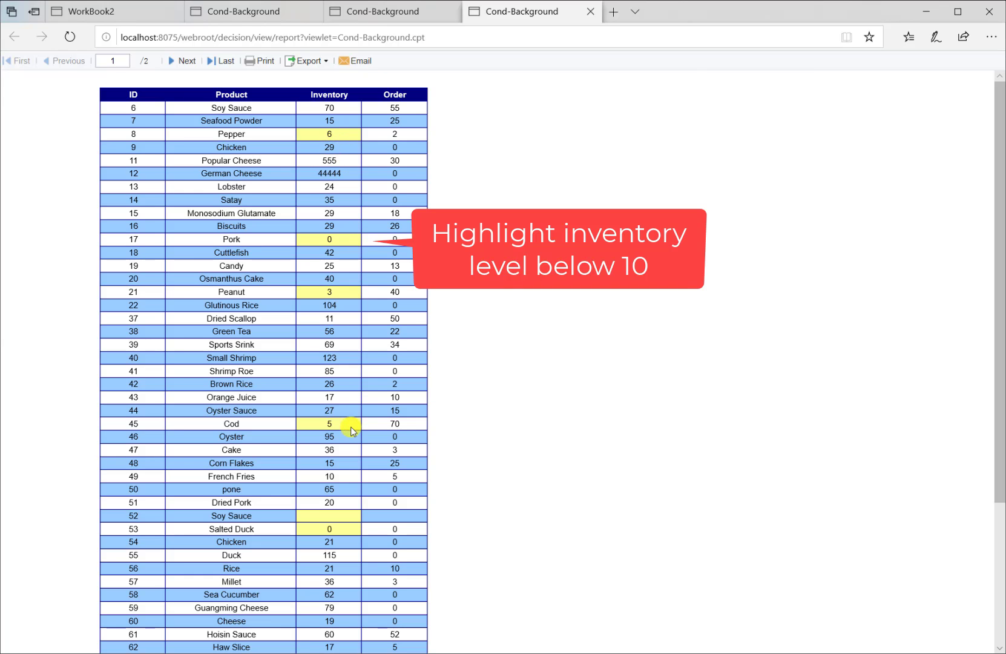
scroll(346, 529, down, 3)
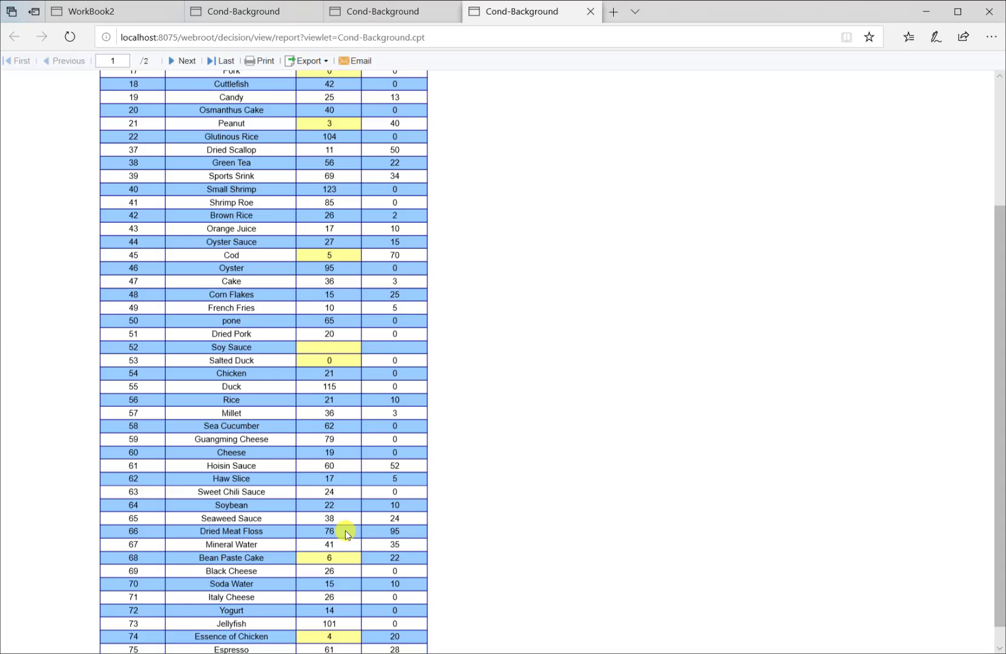
scroll(354, 610, up, 3)
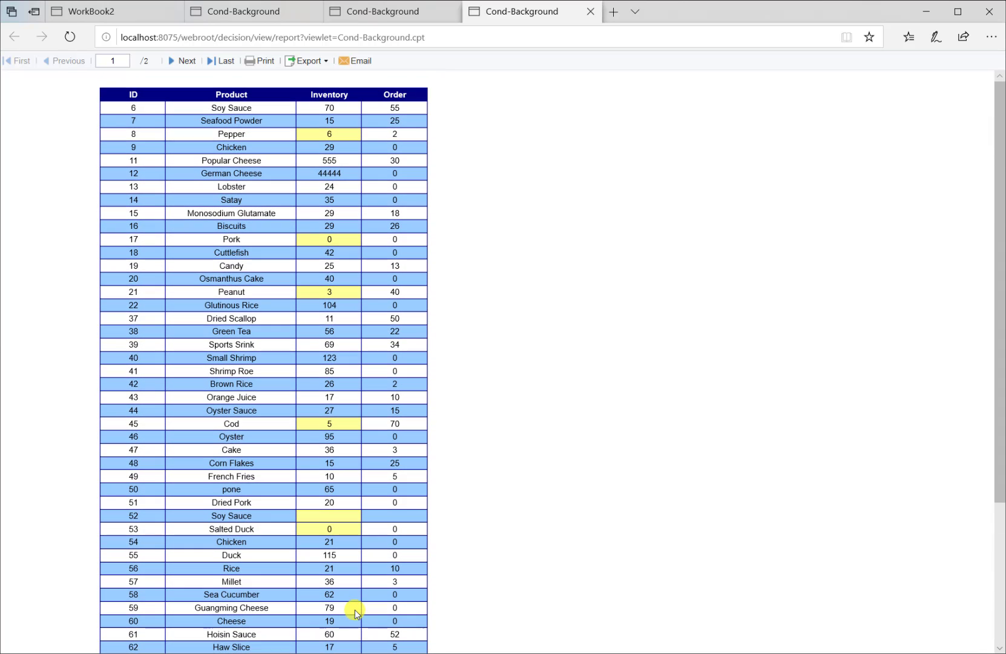